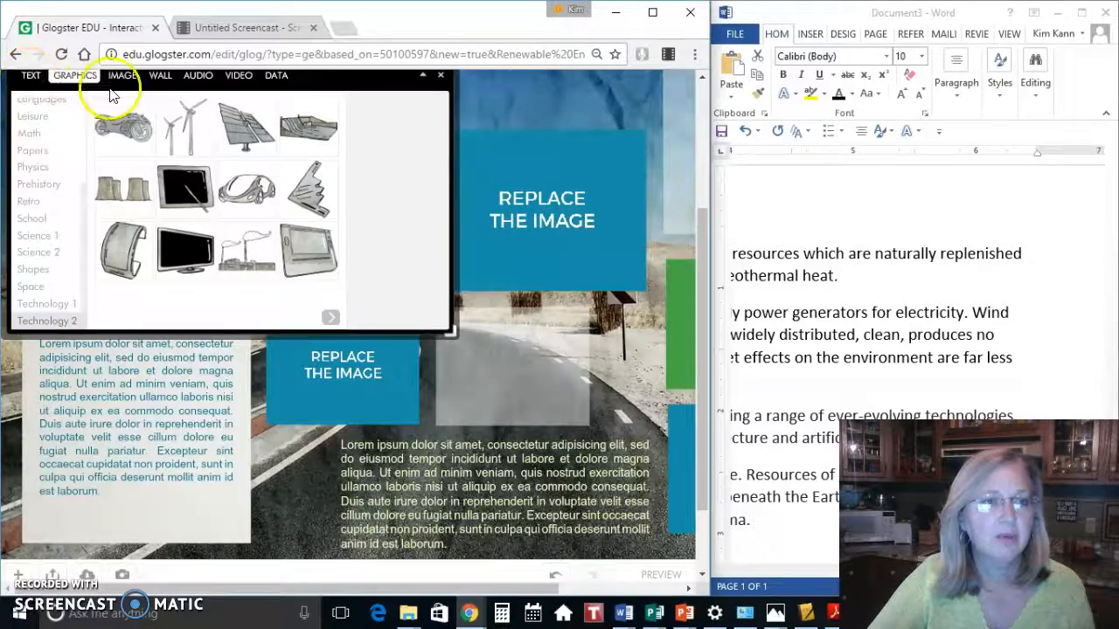
Search the image library for "photovoltaic" and add the photo of solar panel rows in front of green fields to the poster
left_click(122, 75)
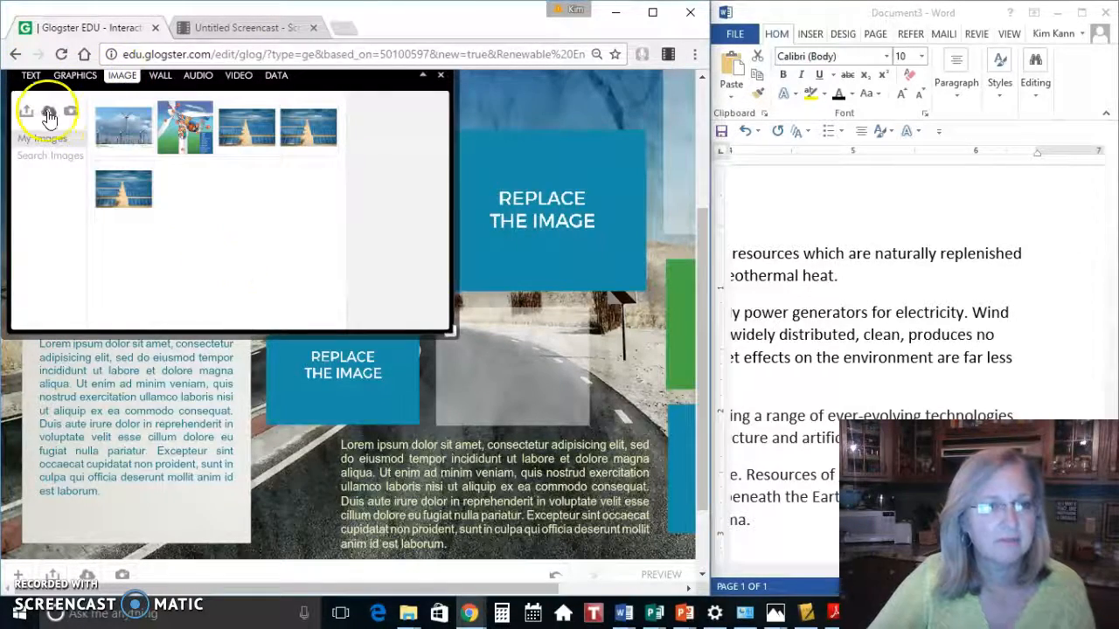
left_click(49, 161)
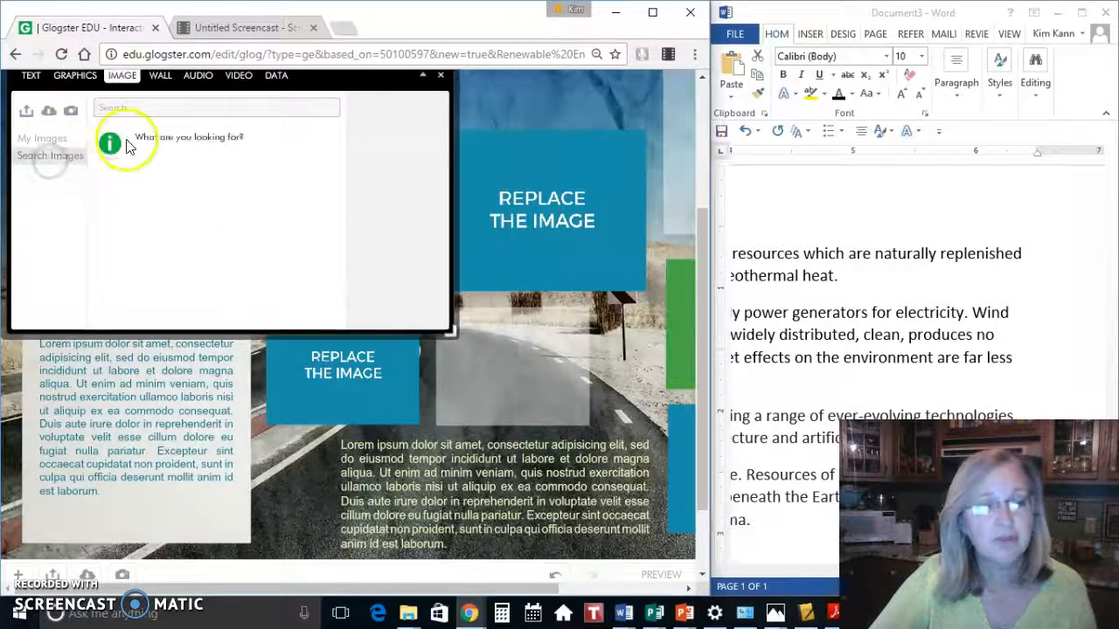
left_click(131, 110)
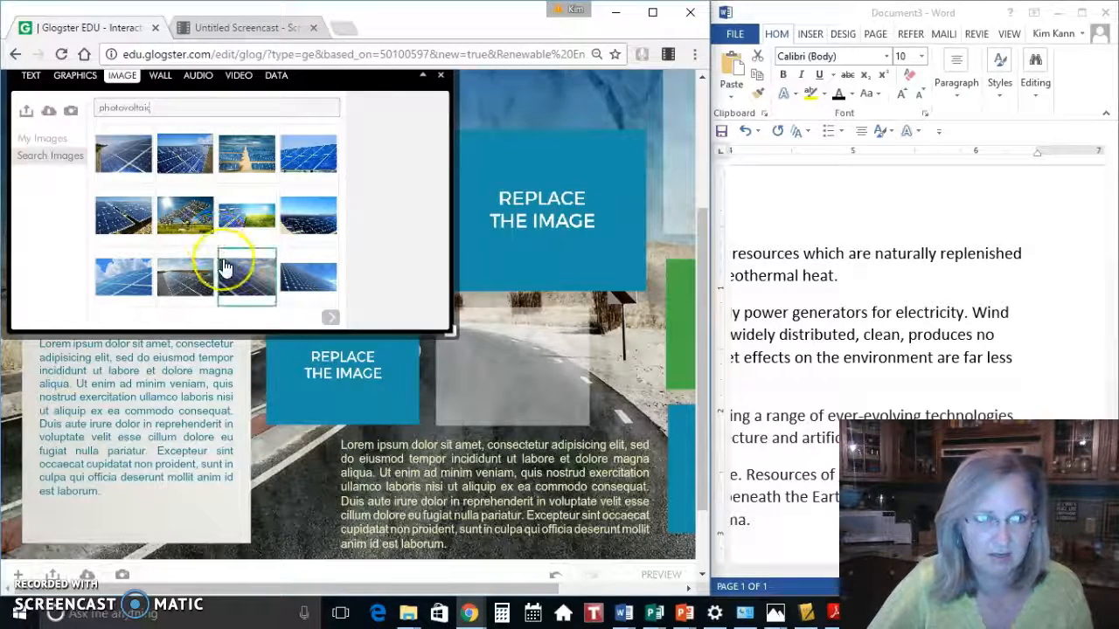
left_click(178, 281)
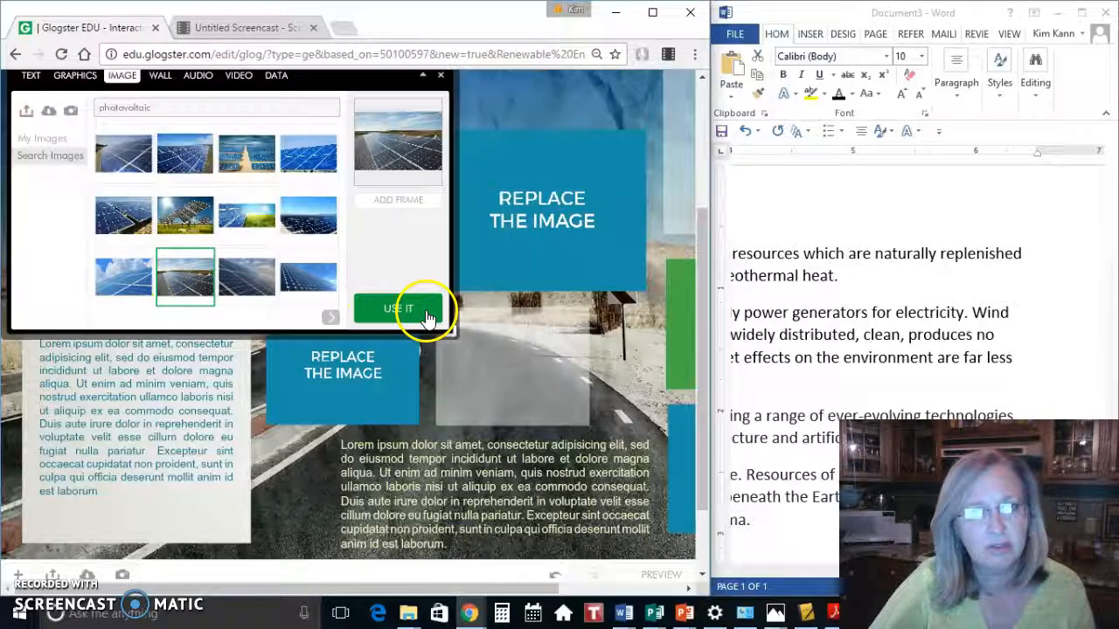
left_click(427, 315)
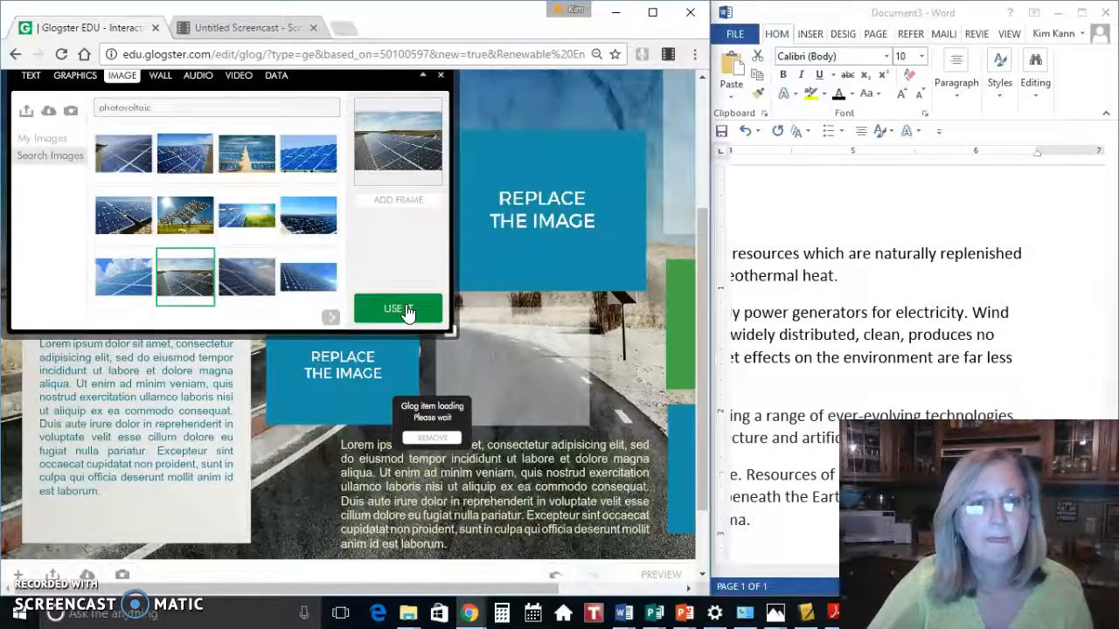
left_click(442, 77)
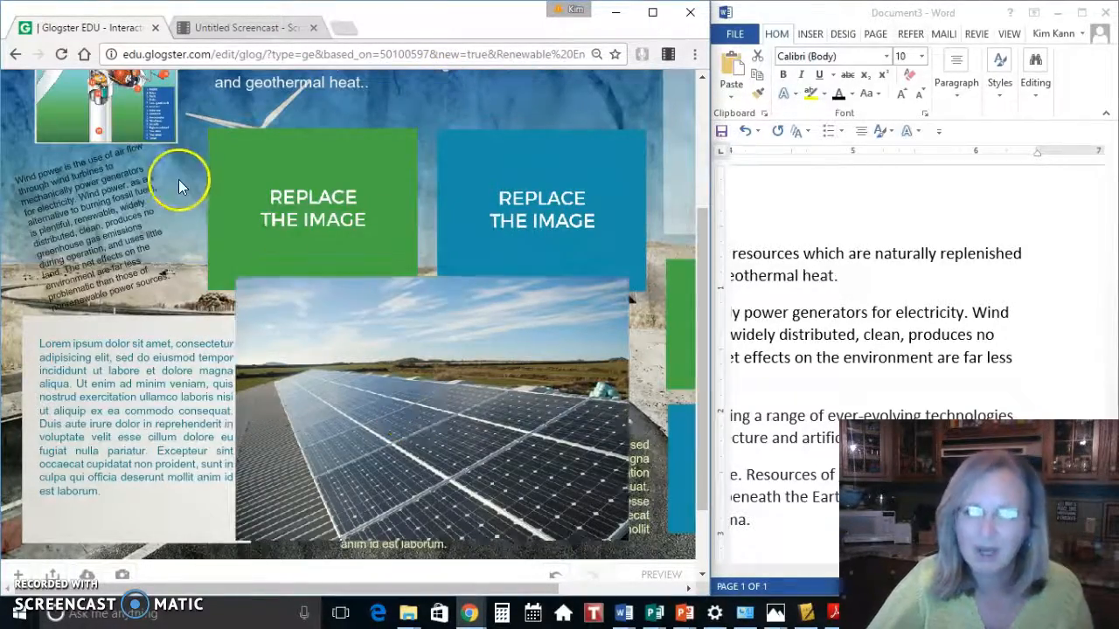
Delete the green "REPLACE THE IMAGE" placeholder above the solar panel photo
left_click(270, 228)
left_click(284, 341)
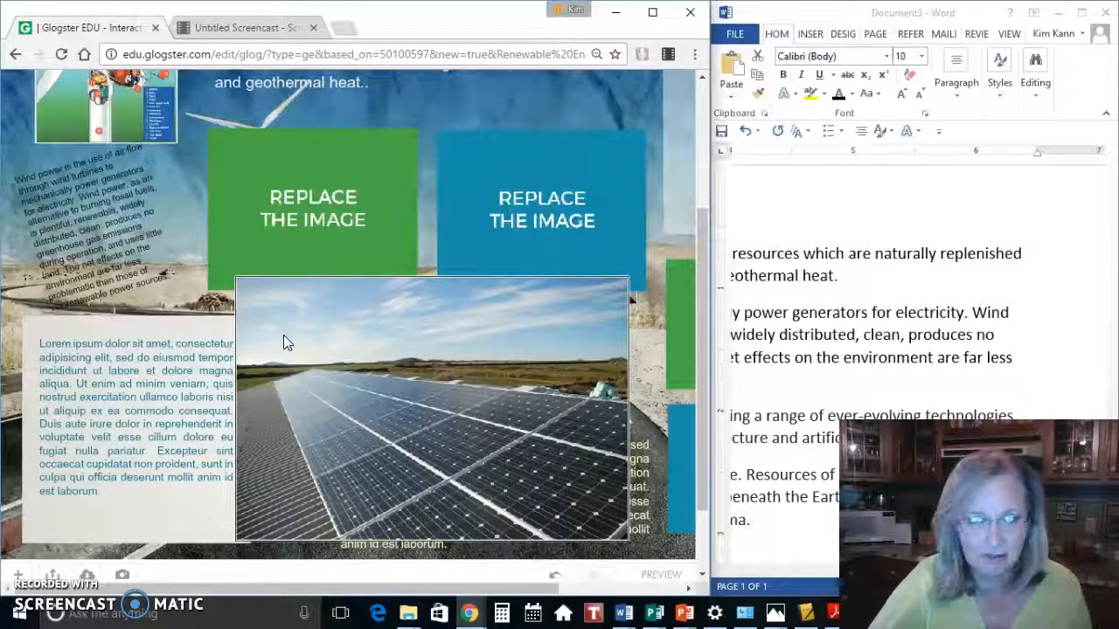
left_click(230, 270)
left_click(265, 209)
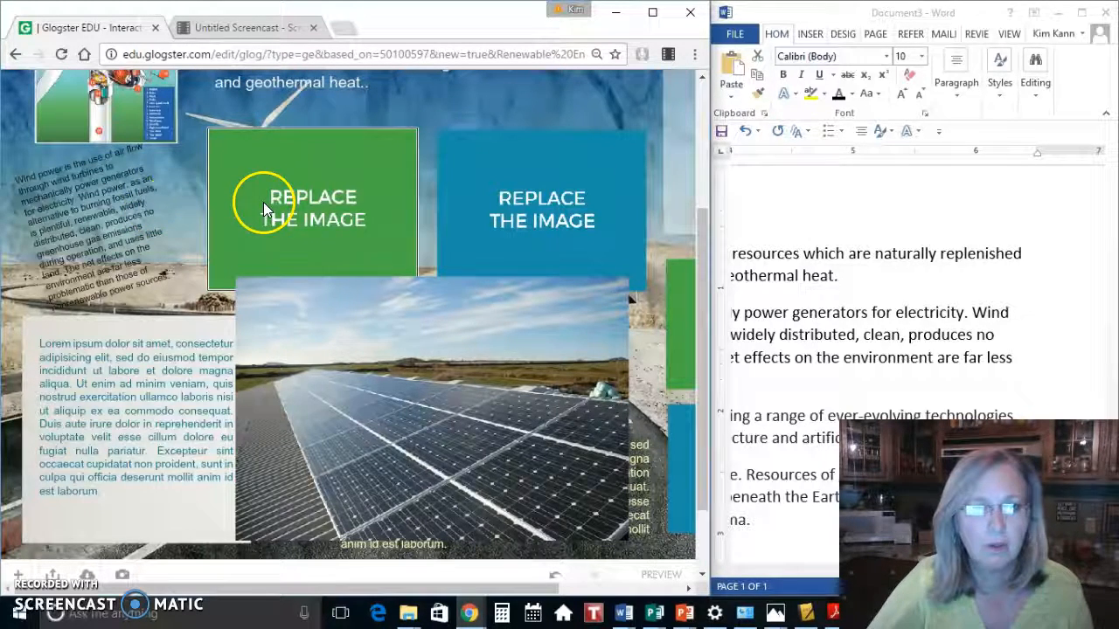
left_click(370, 113)
Shrink the solar panel photo to about half its width and place it where the green placeholder was
left_click_drag(393, 417, 340, 270)
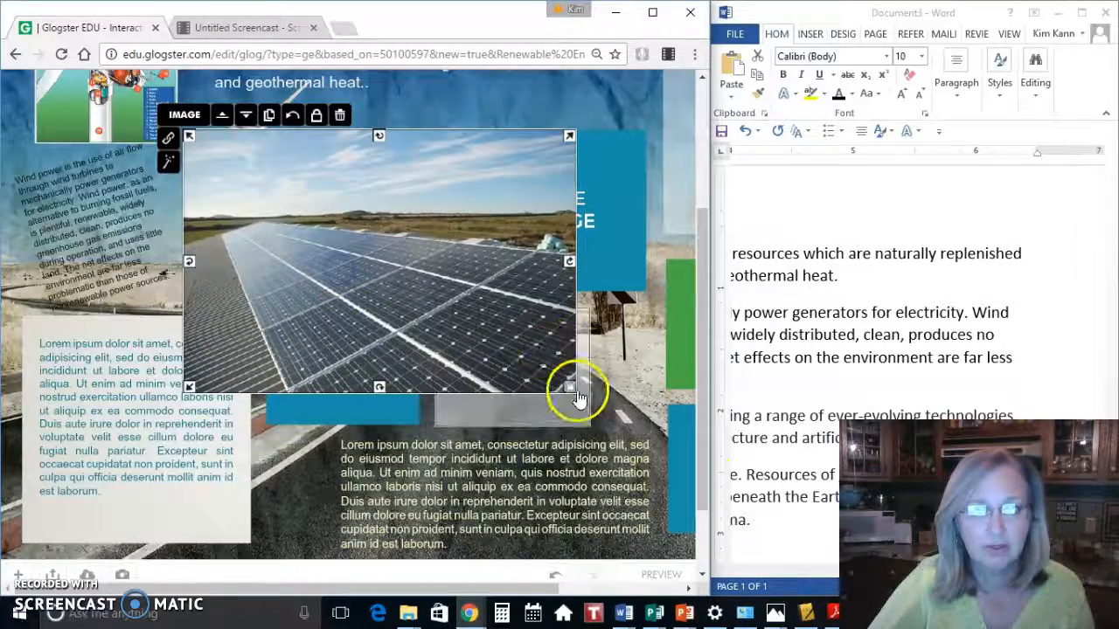
left_click_drag(570, 388, 363, 271)
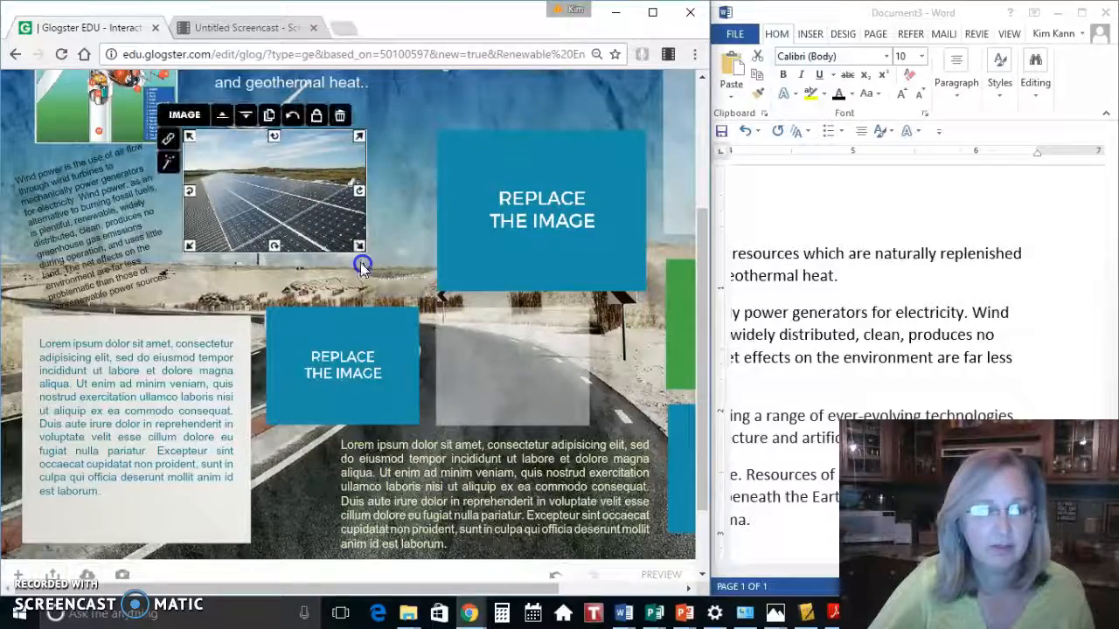
left_click_drag(266, 204, 317, 223)
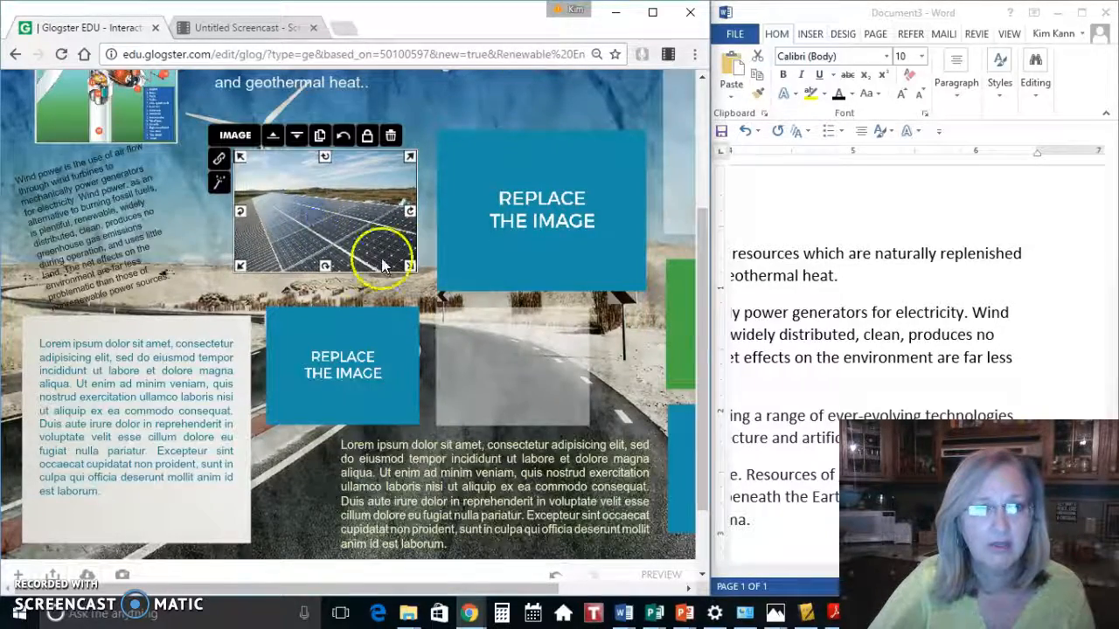
left_click_drag(410, 265, 425, 276)
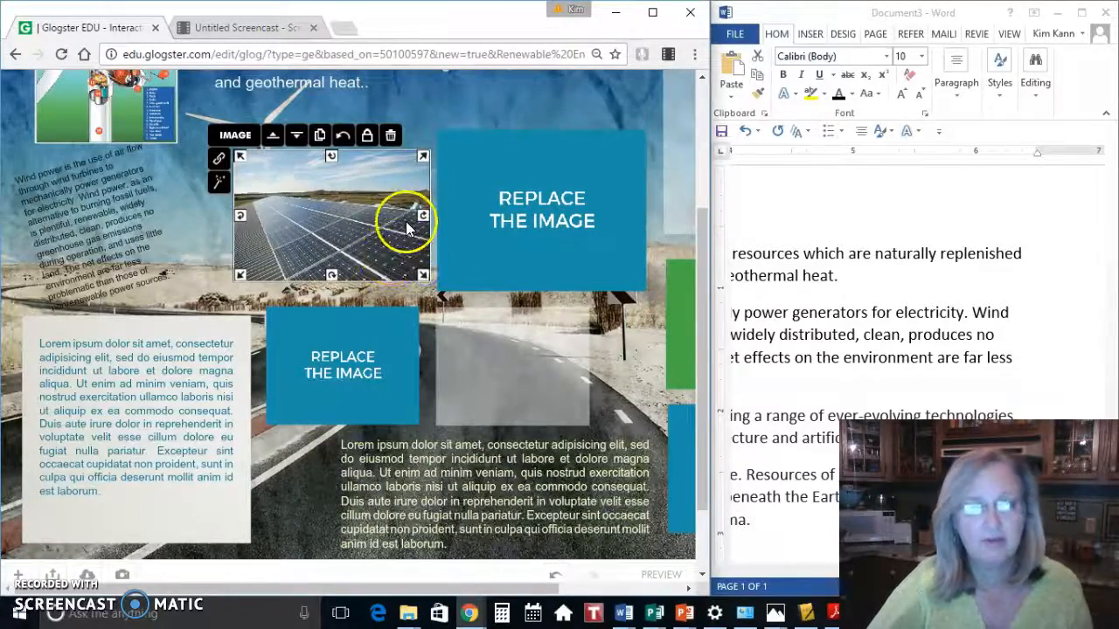
Delete the large blue "REPLACE THE IMAGE" placeholder beside the solar panel photo
left_click(520, 218)
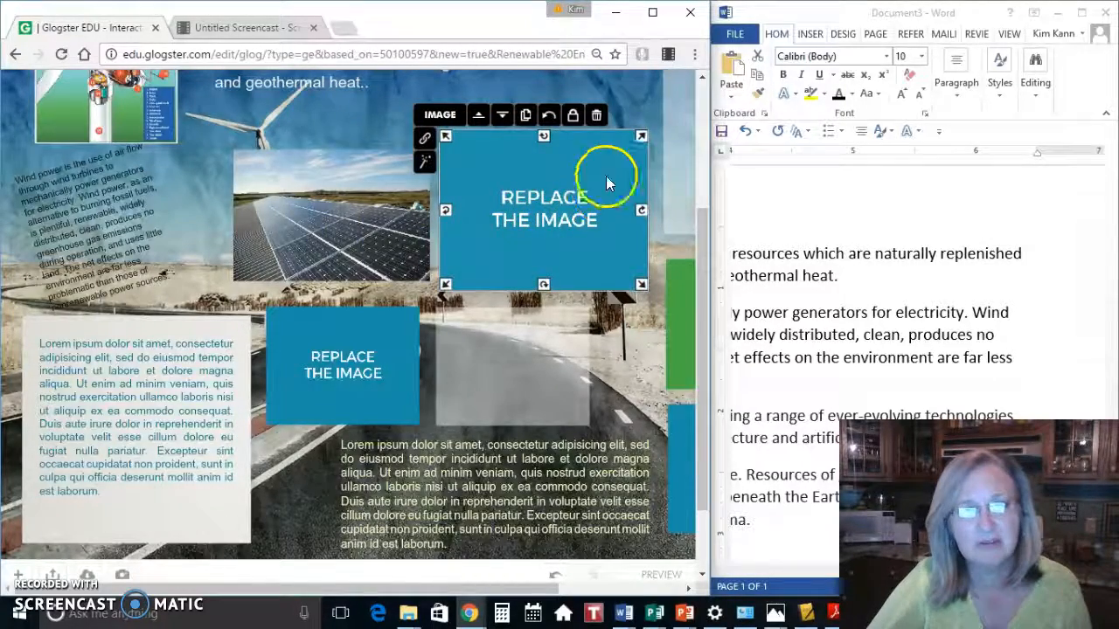
left_click(597, 116)
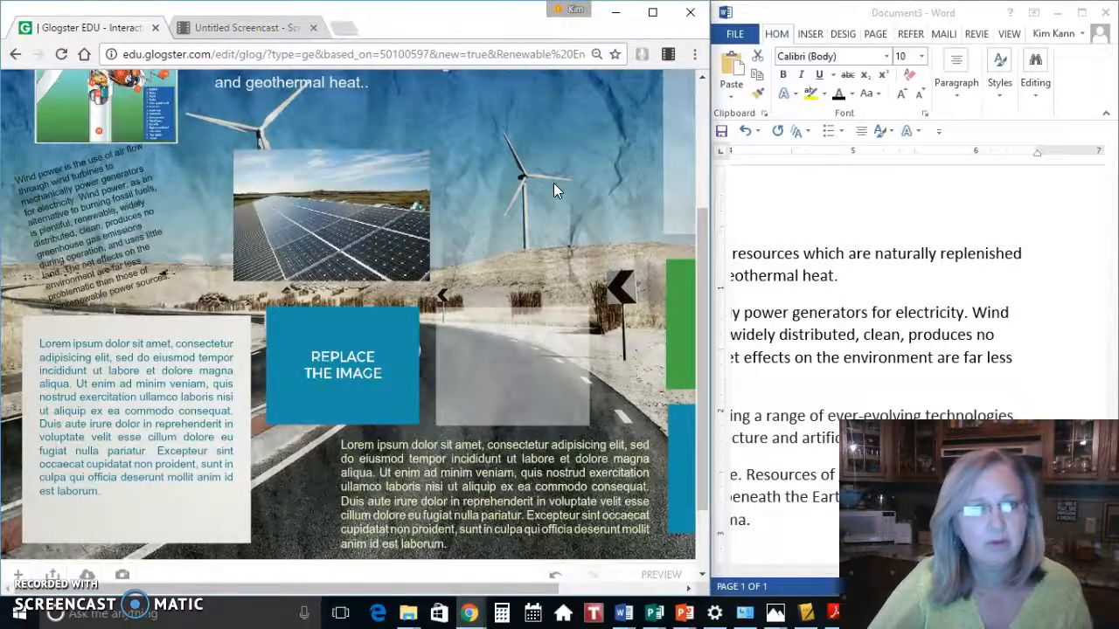
scroll(554, 185, "up", 3)
scroll(553, 185, "down", 1)
scroll(553, 186, "up", 1)
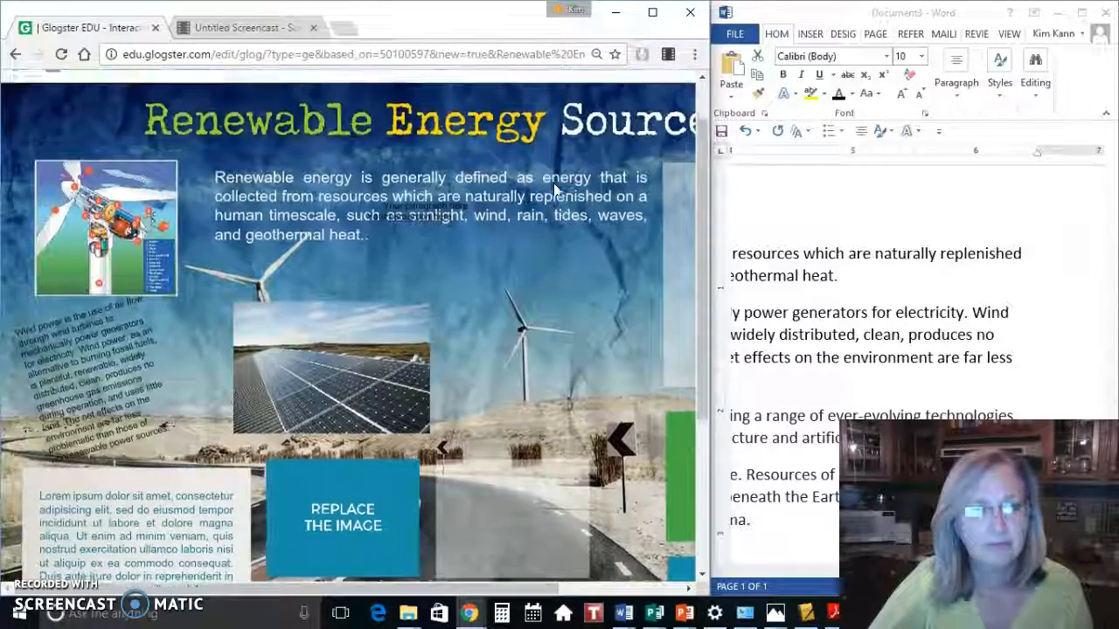
left_click(553, 183)
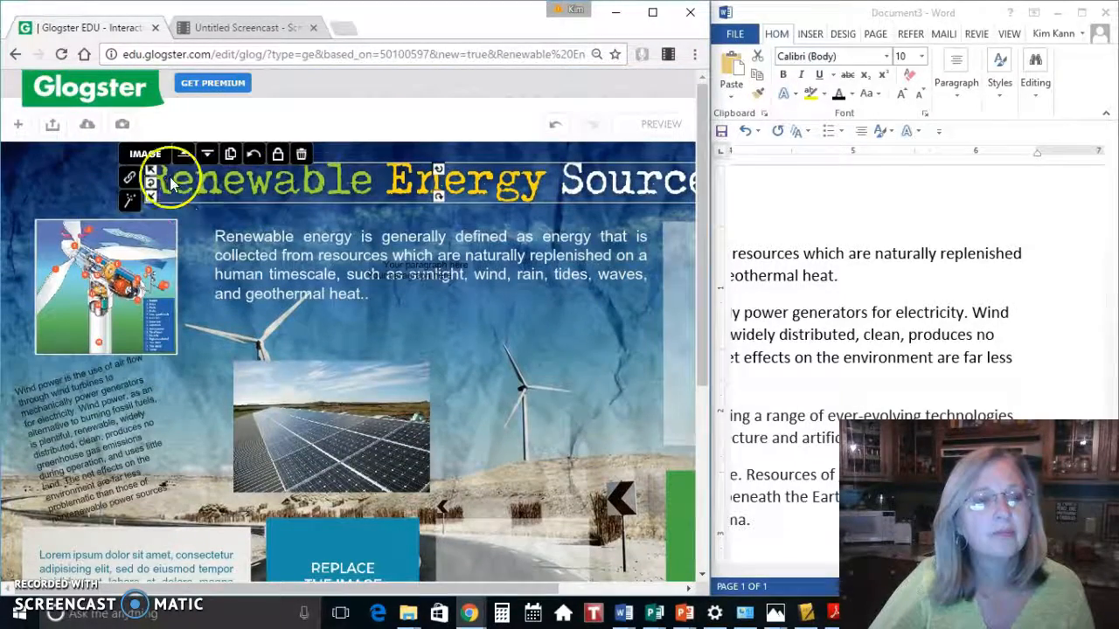
left_click(550, 382)
right_click(551, 382)
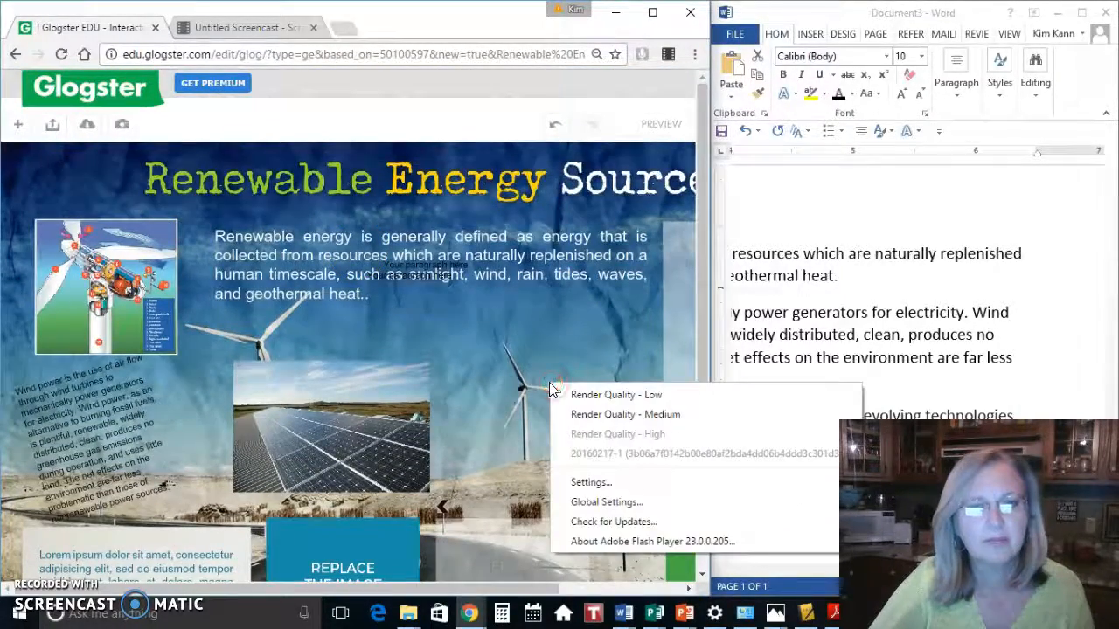
left_click(549, 382)
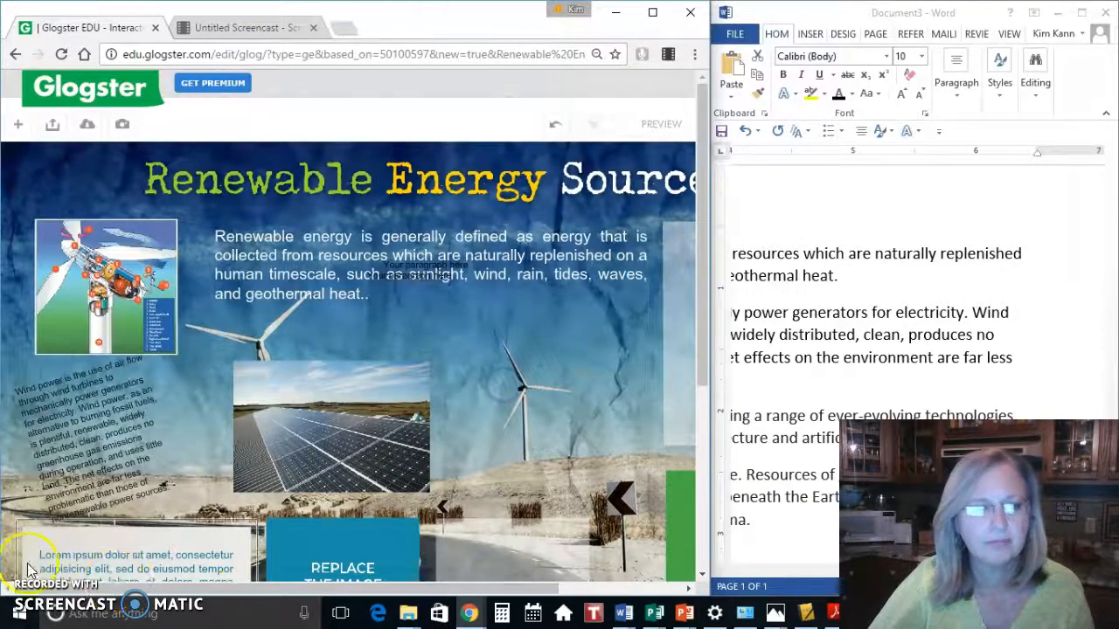
left_click(86, 495)
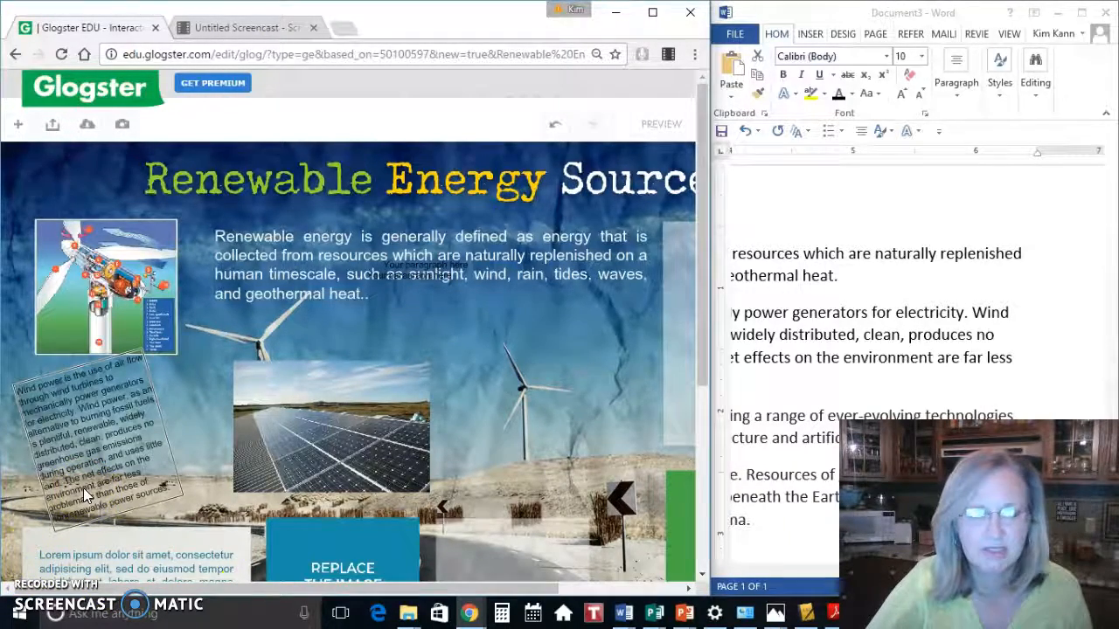
Look through the available poster content: the Languages graphics, the wall backgrounds, and the audio and video options
left_click(16, 125)
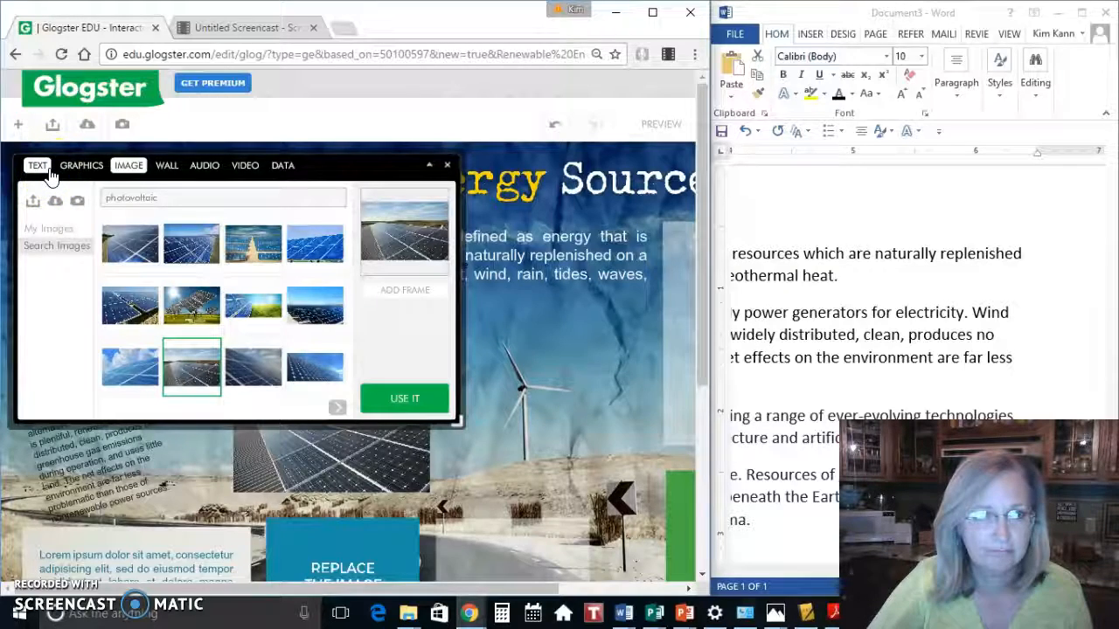
left_click(79, 173)
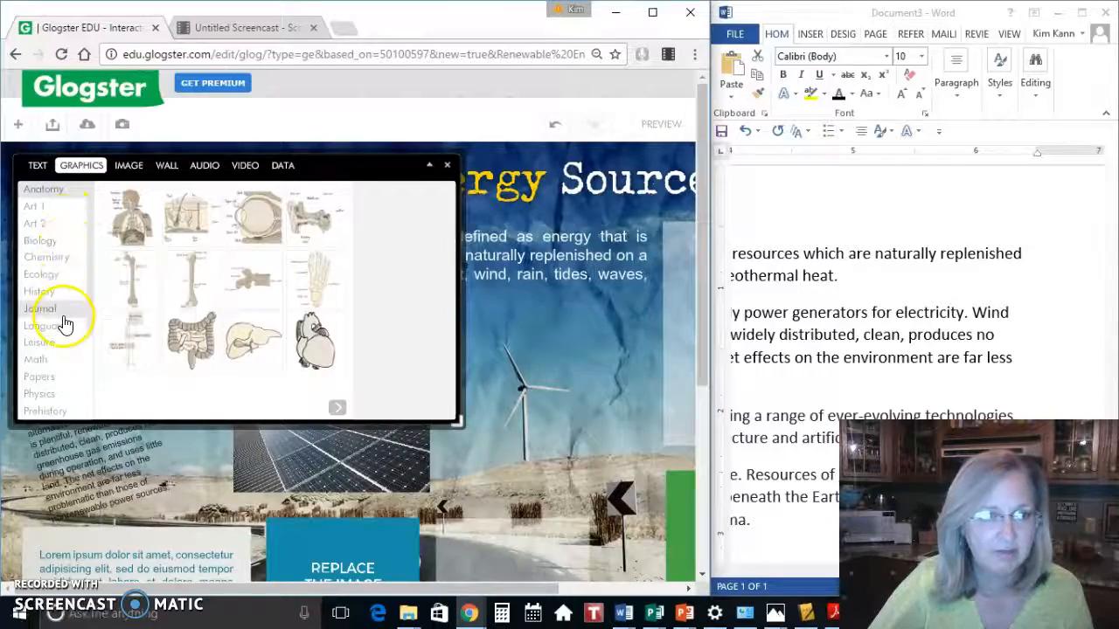
scroll(65, 325, "down", 2)
scroll(66, 324, "down", 1)
left_click(45, 249)
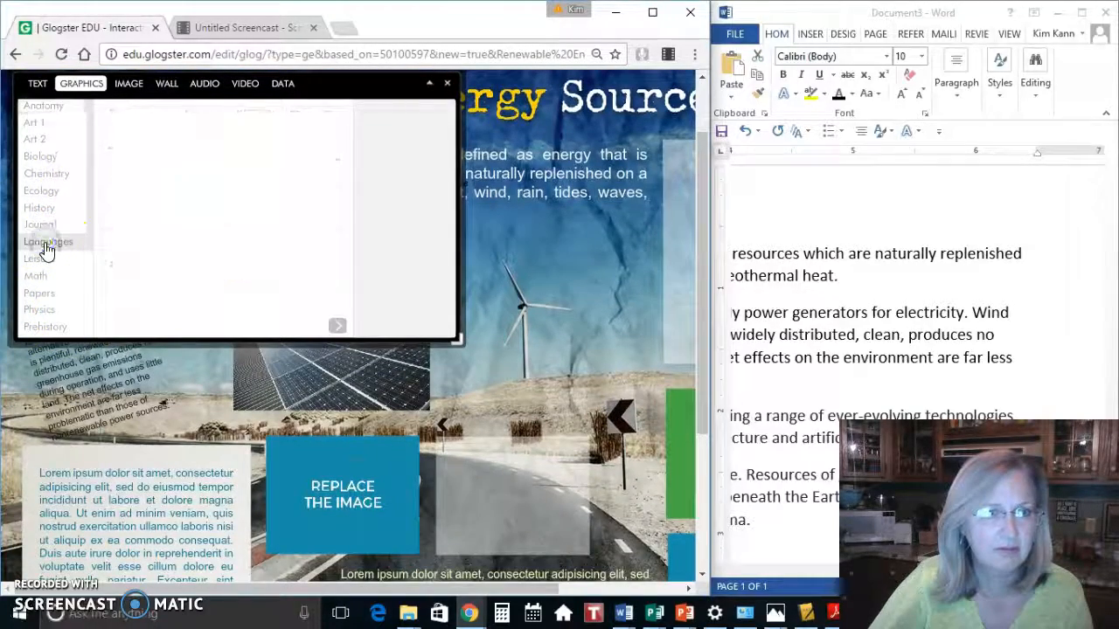
left_click(140, 87)
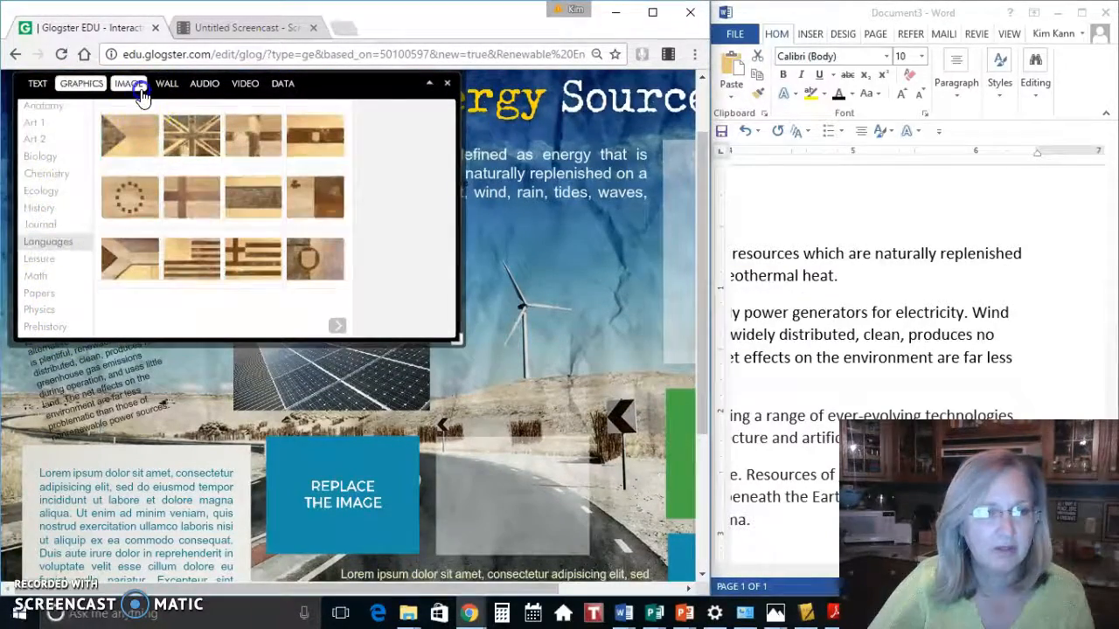
left_click(166, 85)
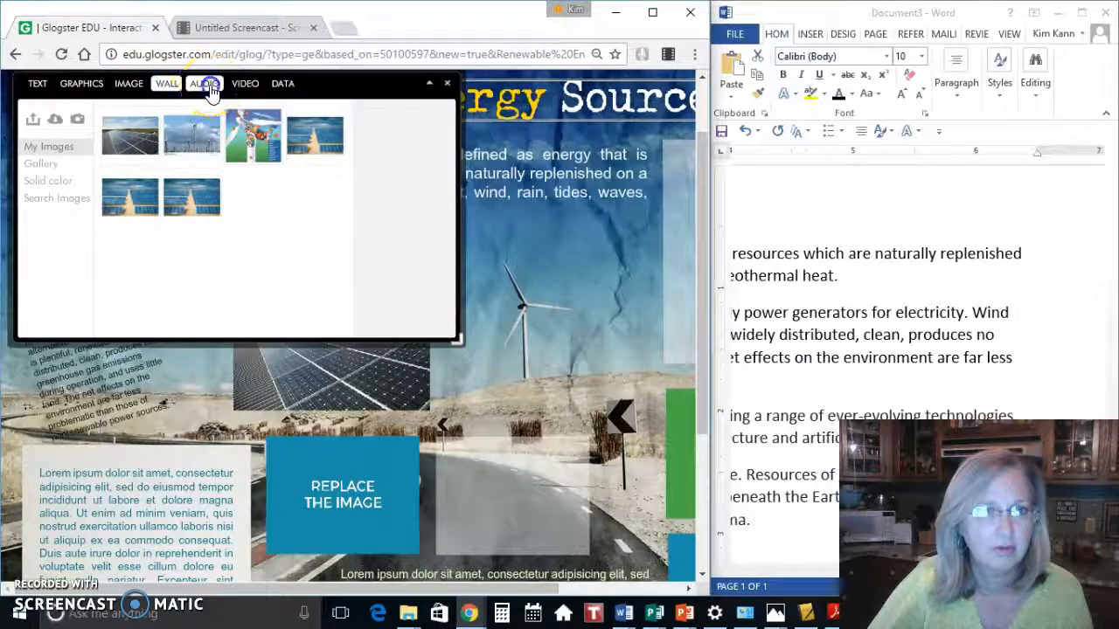
left_click(206, 86)
left_click(246, 86)
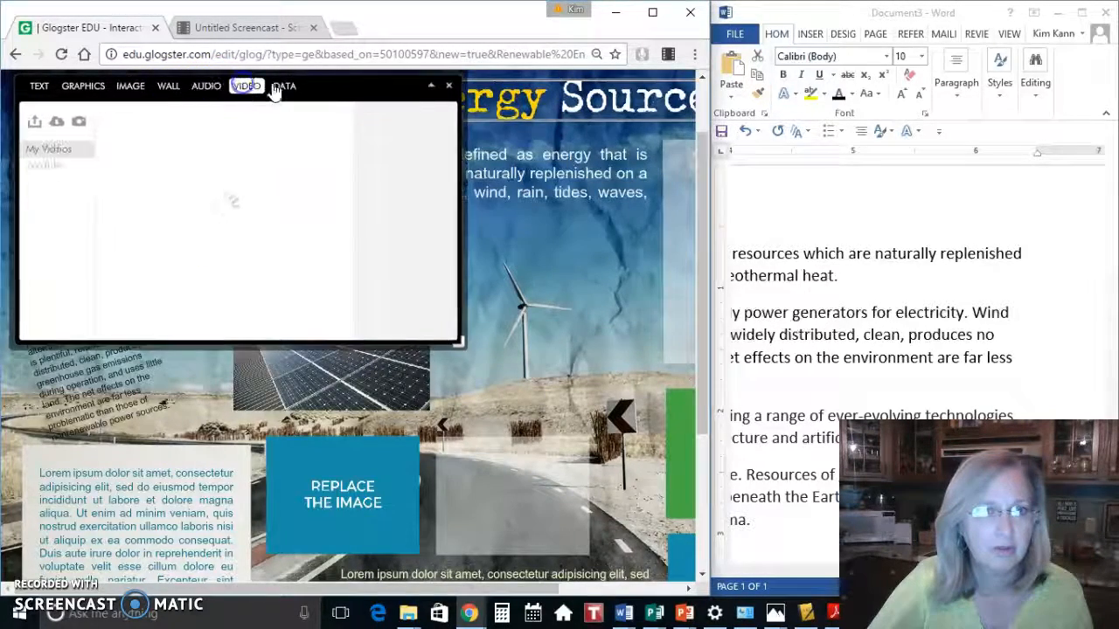
left_click(449, 85)
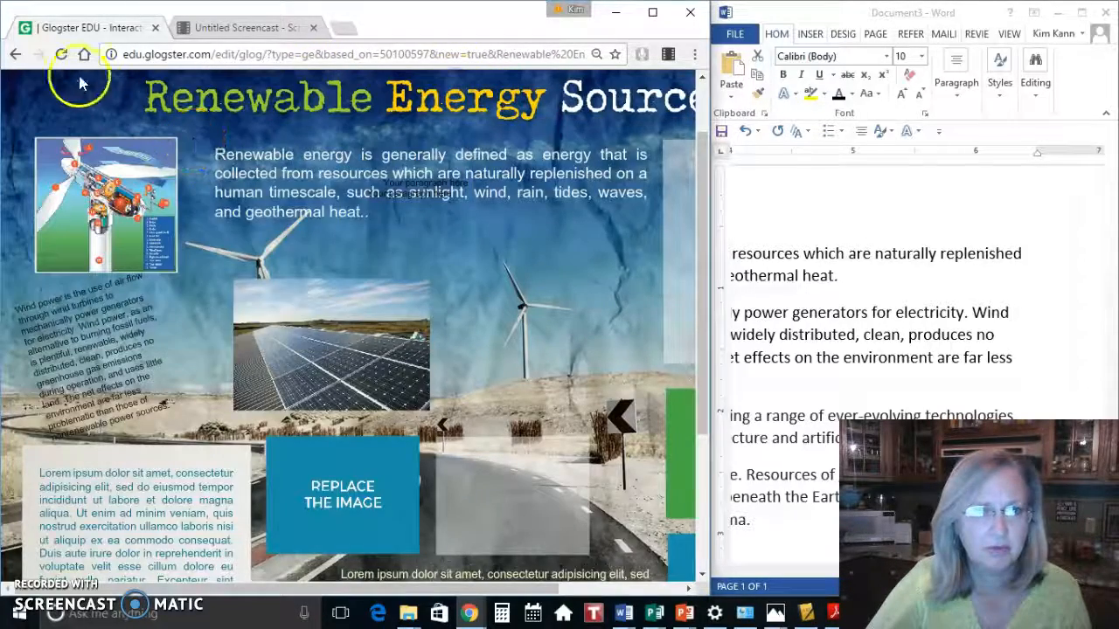
scroll(58, 100, "up", 1)
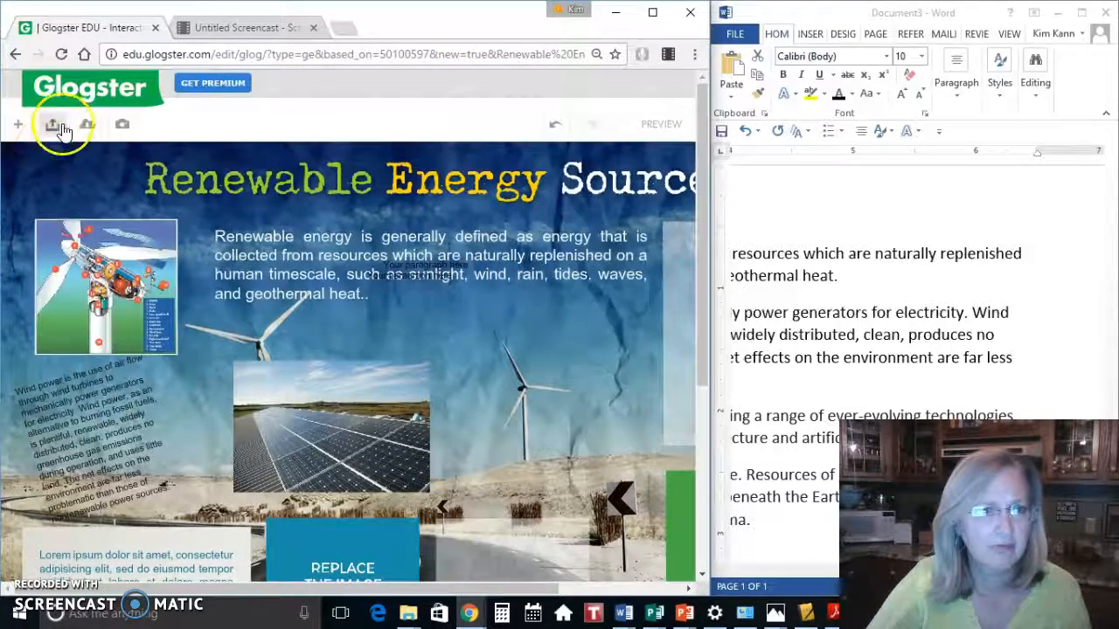
left_click(17, 124)
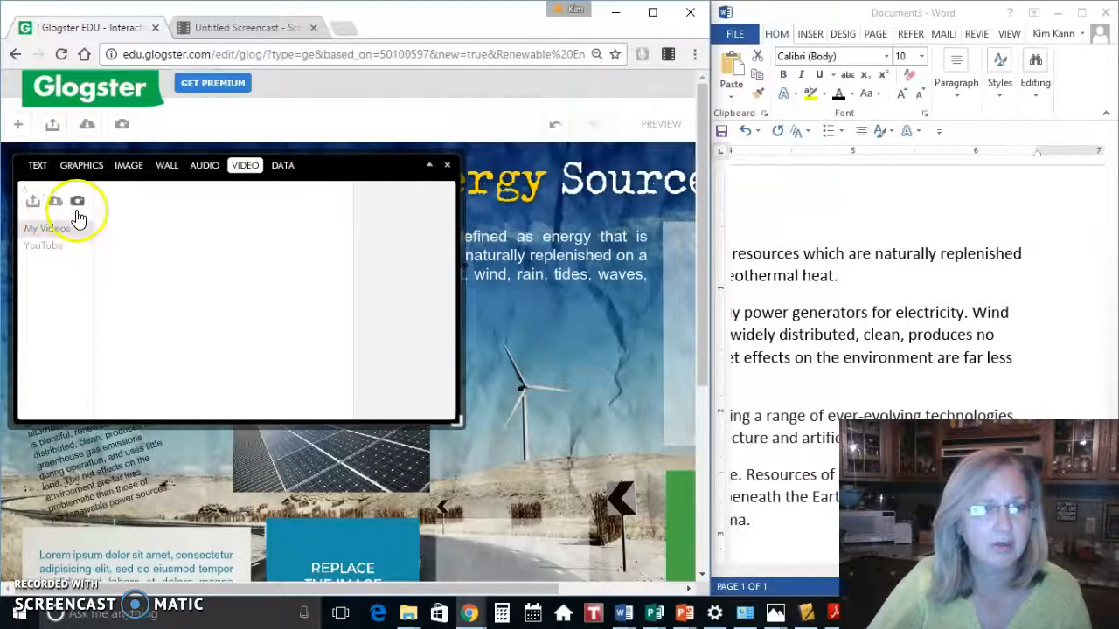
left_click(25, 573)
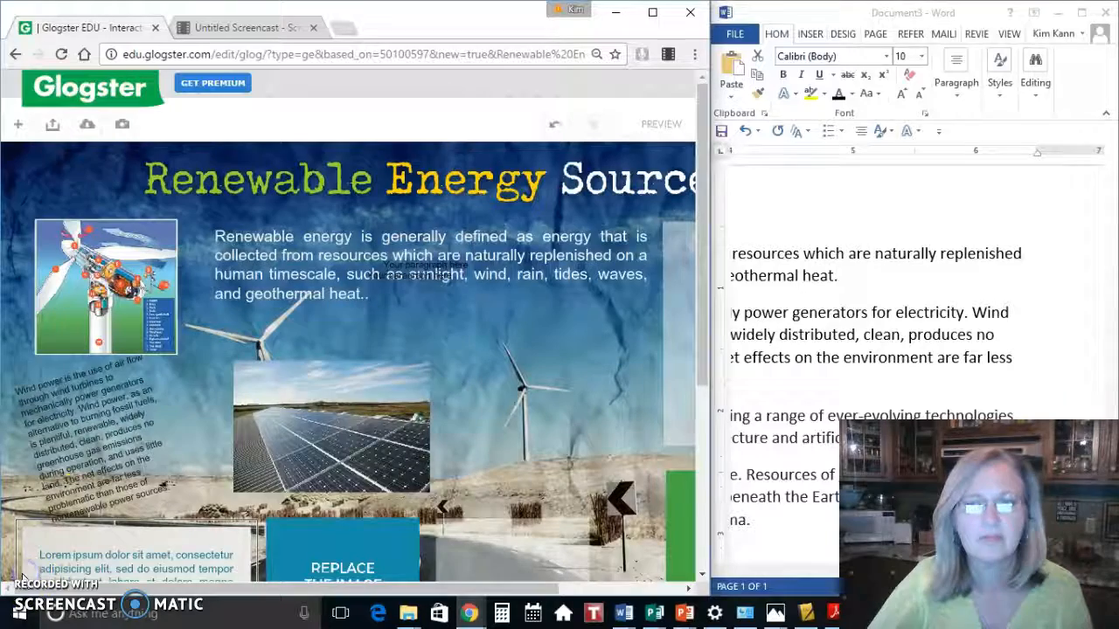
Add the lined frame with rounded corners from the Anatomy text designs to the poster and close the content library
left_click(18, 128)
left_click(39, 167)
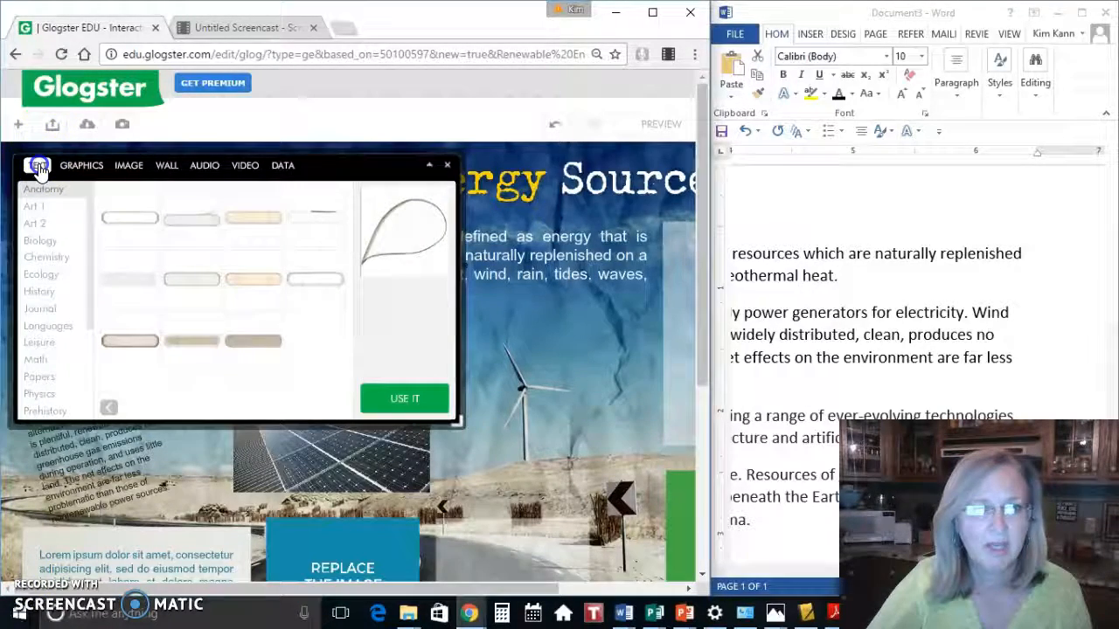
left_click(111, 409)
left_click(111, 411)
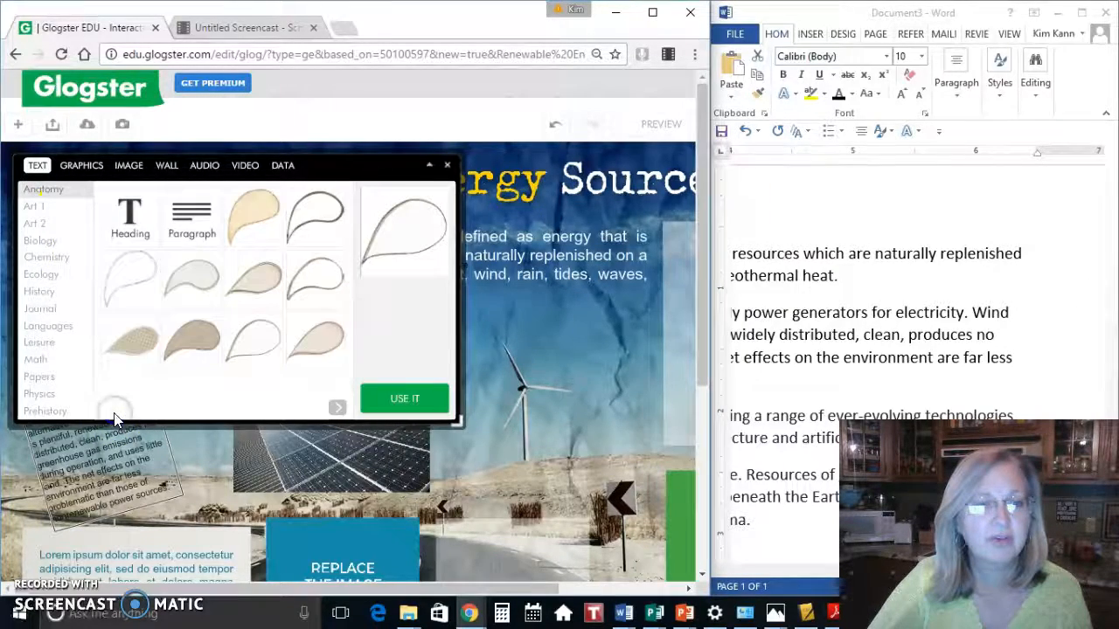
left_click(338, 408)
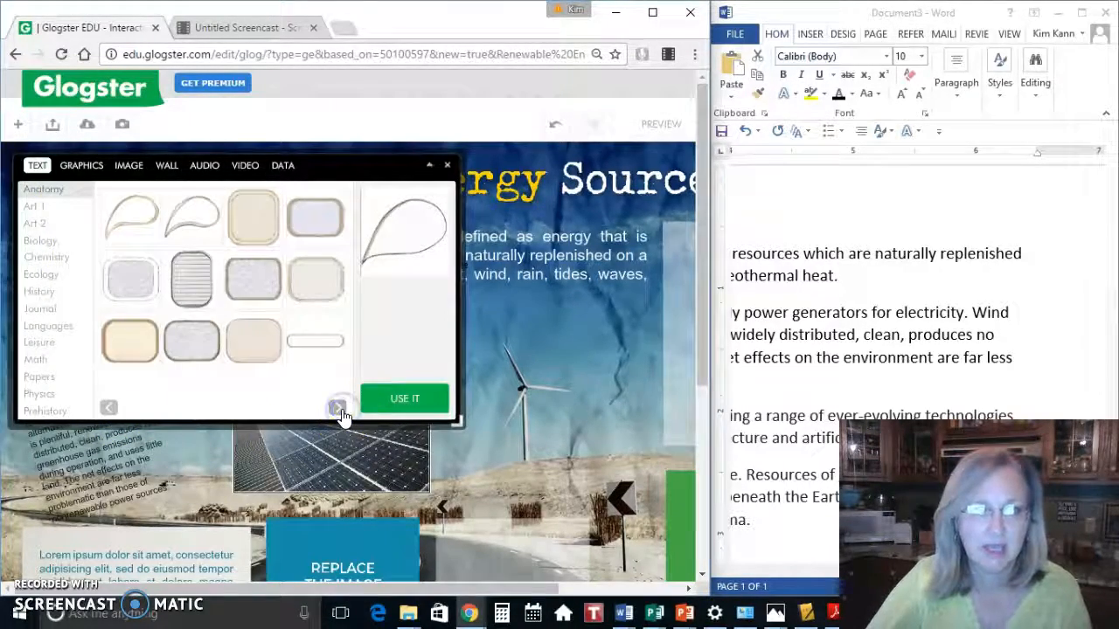
left_click(340, 409)
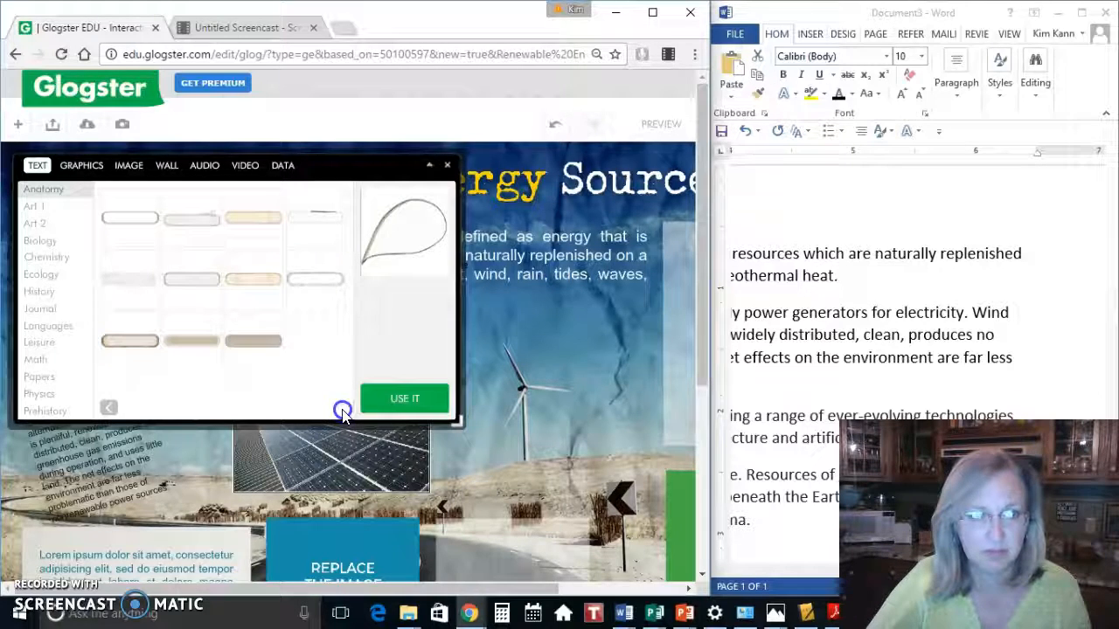
left_click(108, 408)
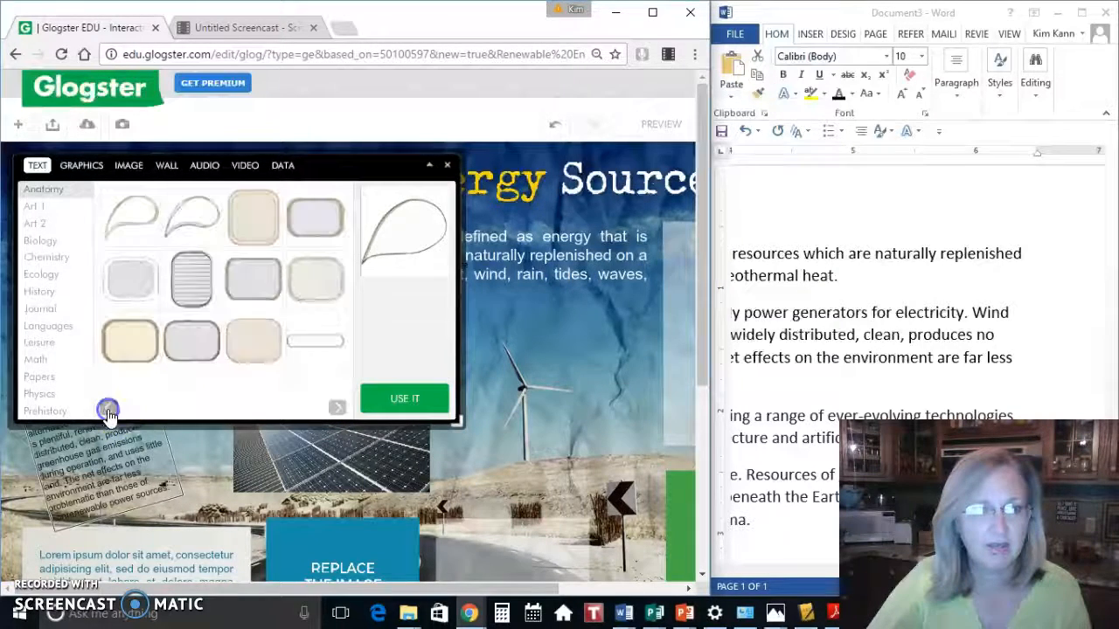
left_click(194, 281)
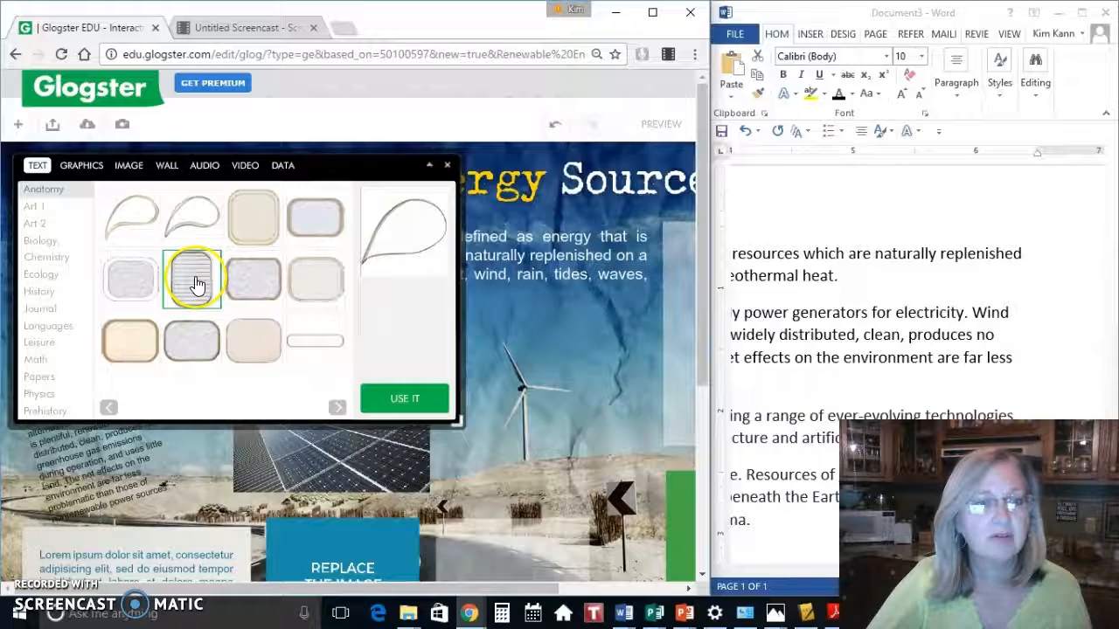
left_click(403, 404)
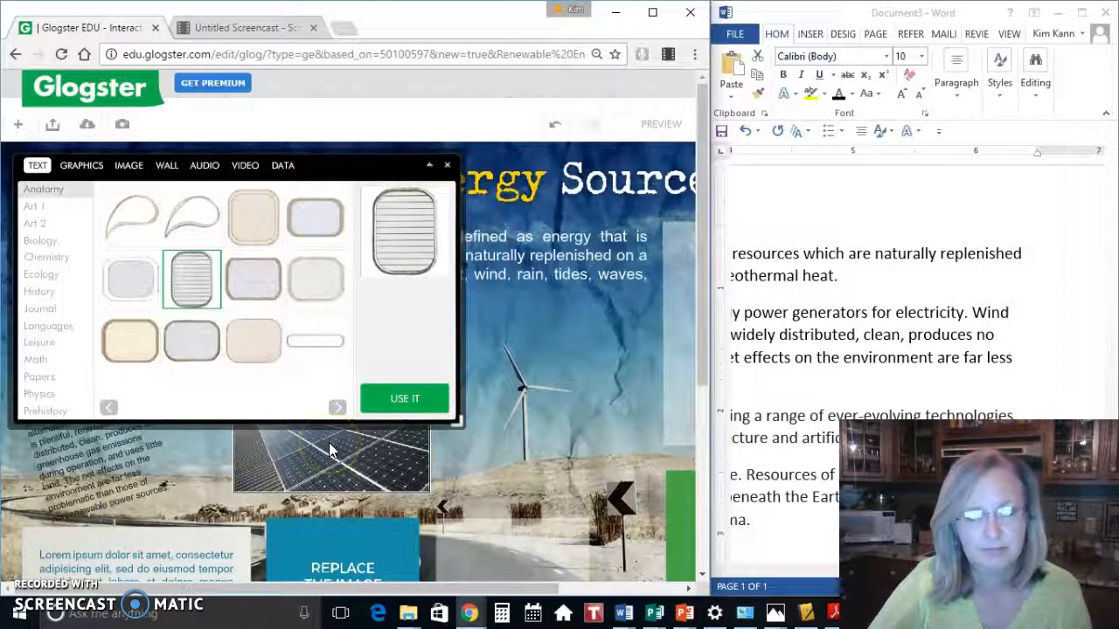
left_click(448, 166)
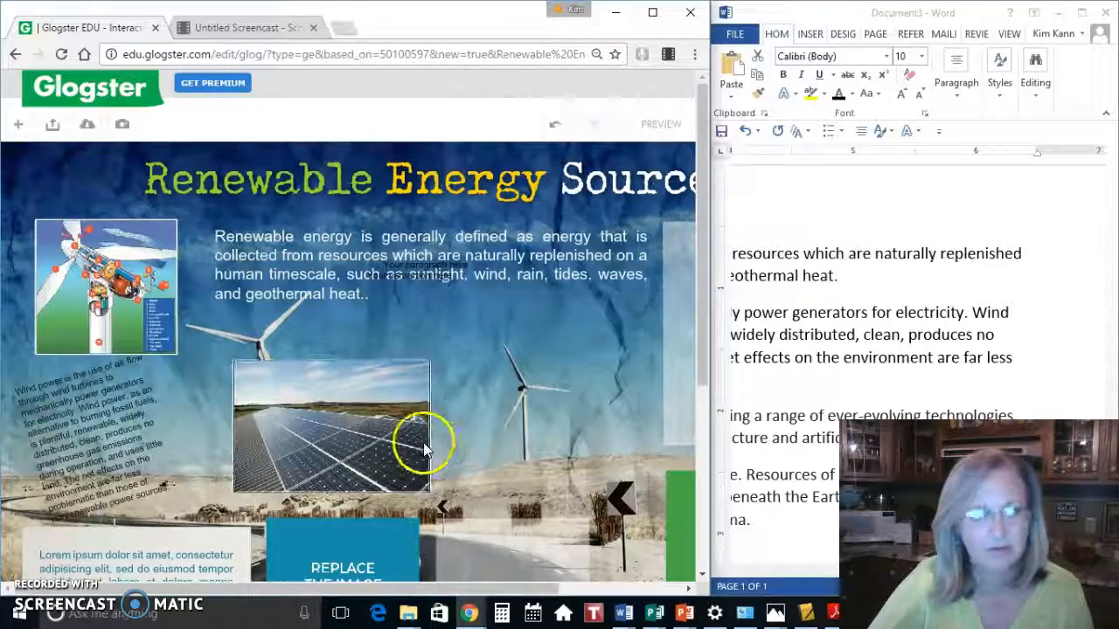
Place the new lined text frame directly beside the solar panel photo
scroll(419, 437, "down", 1)
scroll(424, 438, "down", 3)
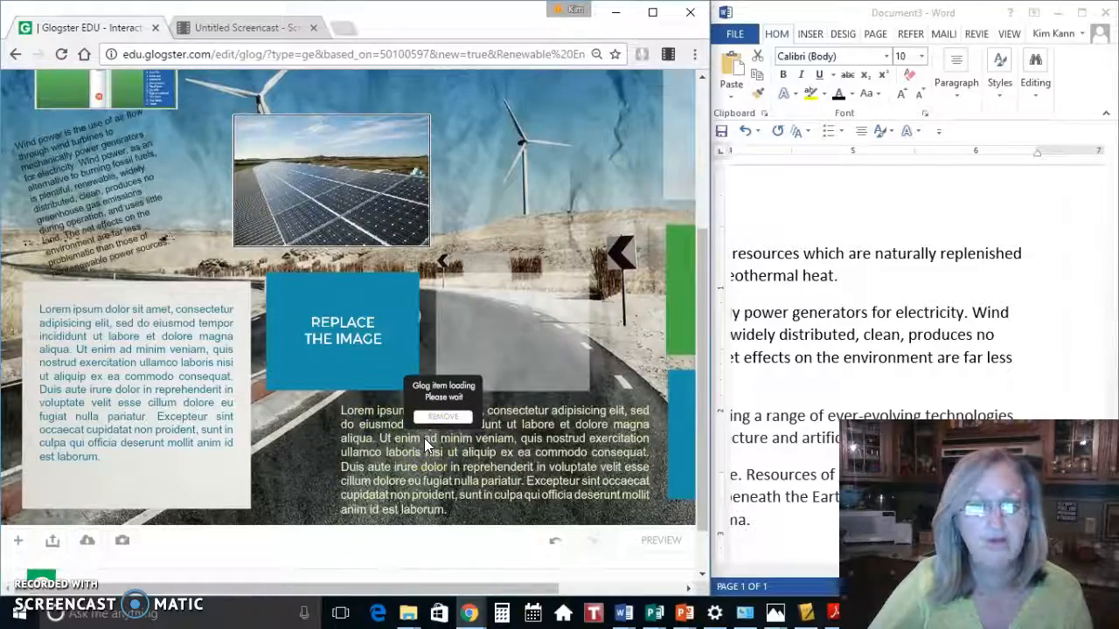
scroll(424, 438, "up", 1)
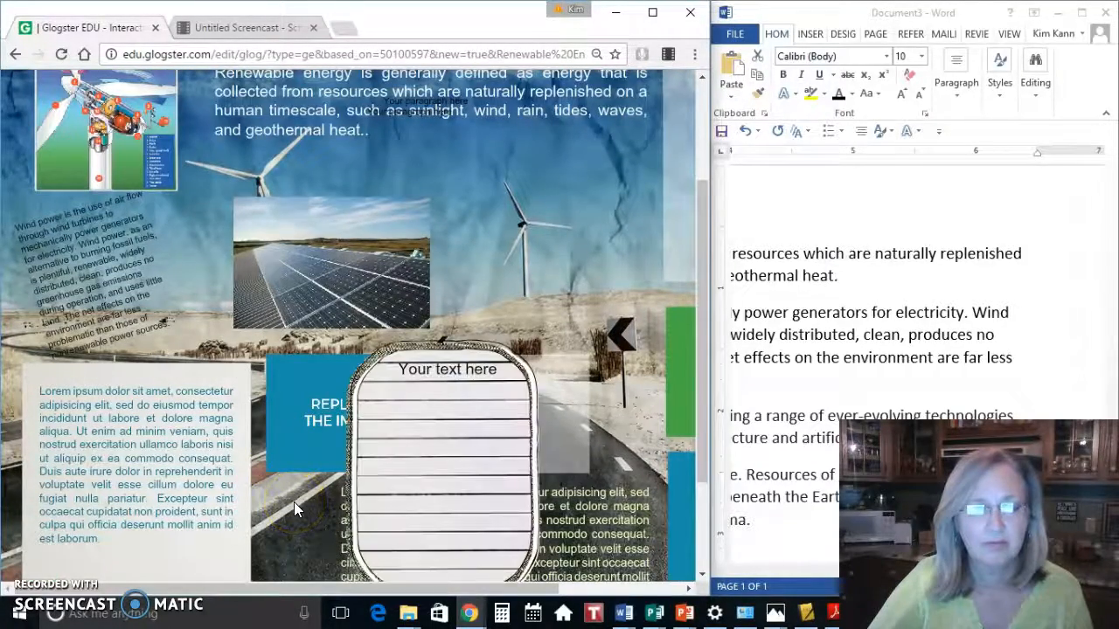
left_click_drag(445, 470, 531, 274)
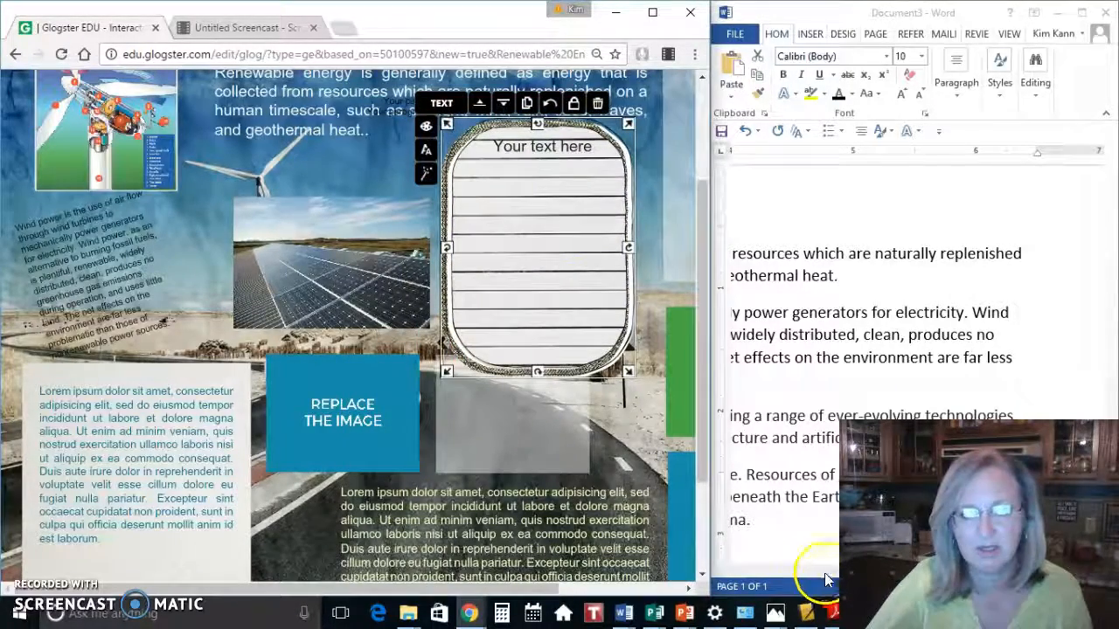
Switch to the Word document and copy the solar energy paragraph
left_click(803, 594)
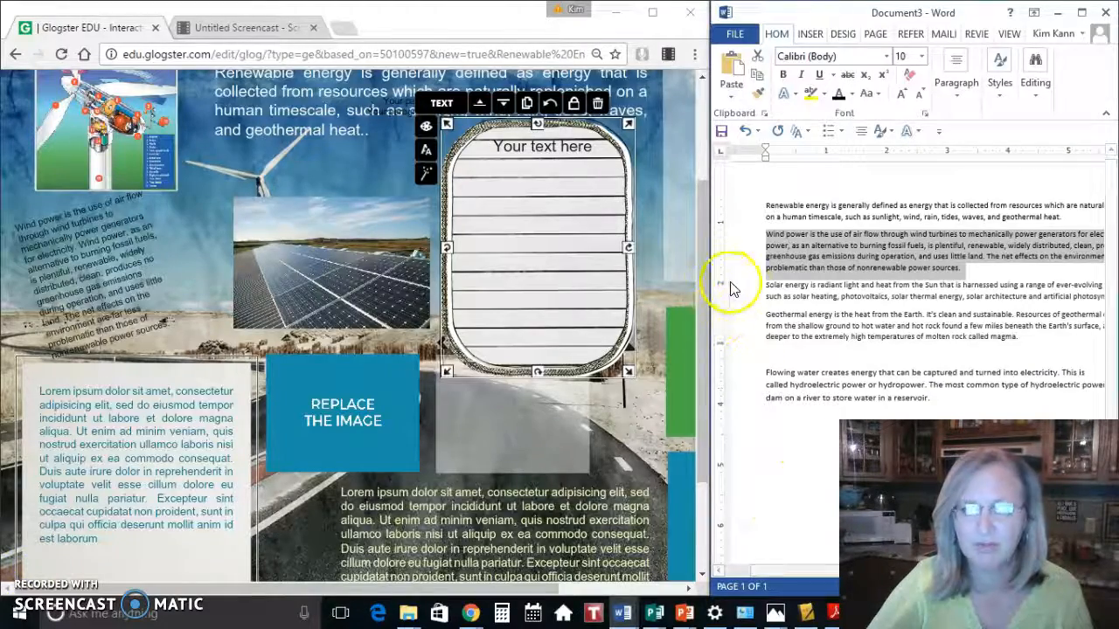
left_click_drag(768, 285, 638, 287)
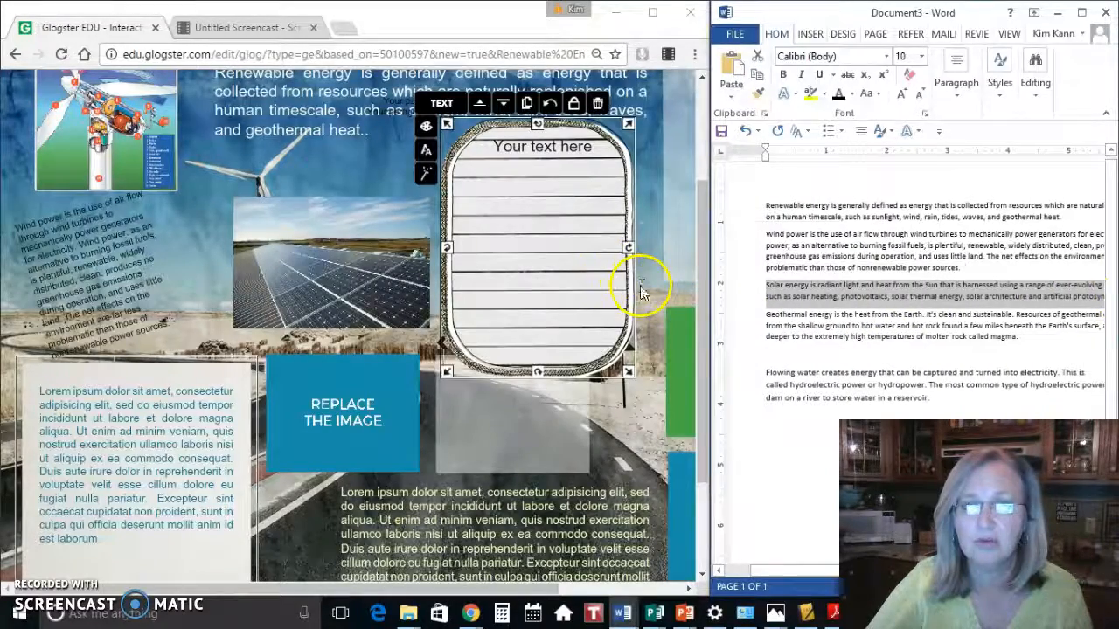
right_click(787, 302)
left_click(810, 332)
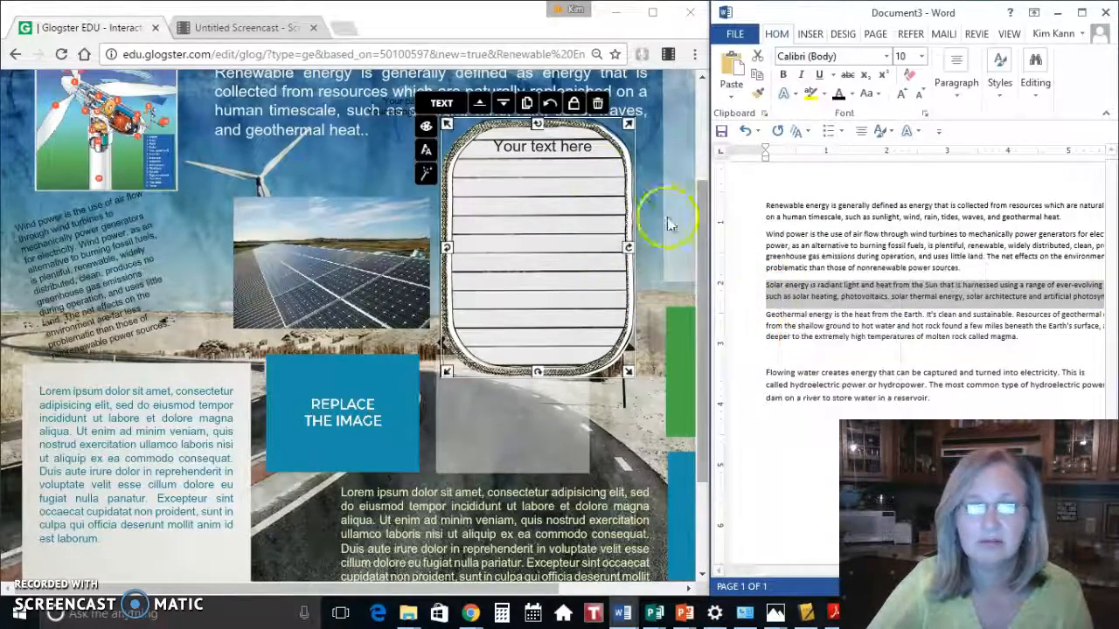
Replace the "Your text here" placeholder in the lined frame on the Glogster poster with the copied solar energy paragraph
right_click(493, 154)
left_click(499, 155)
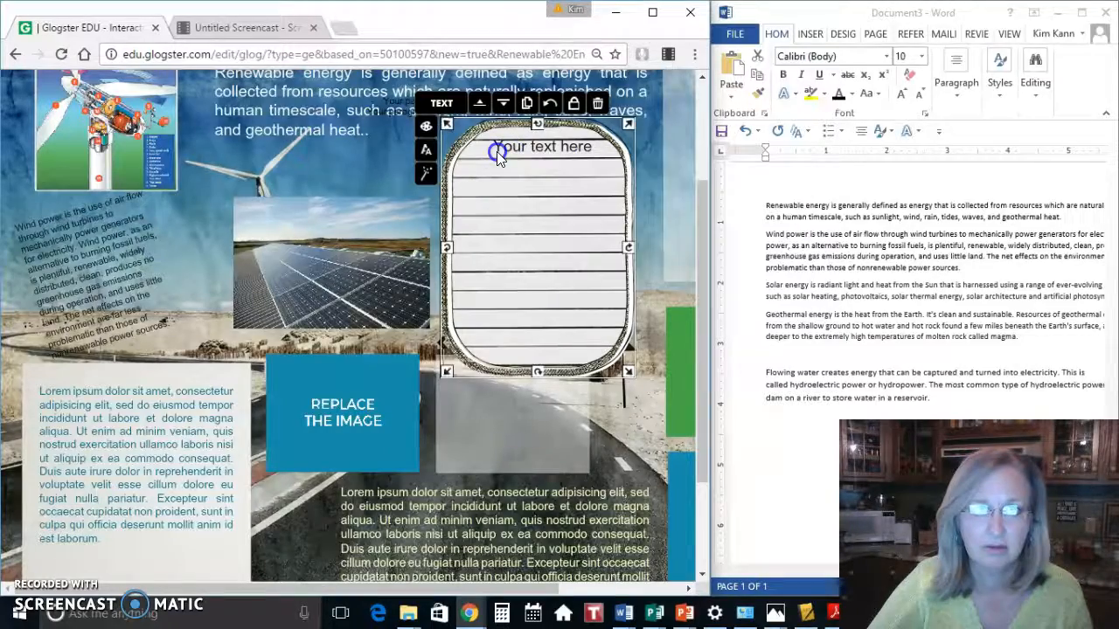
double_click(498, 153)
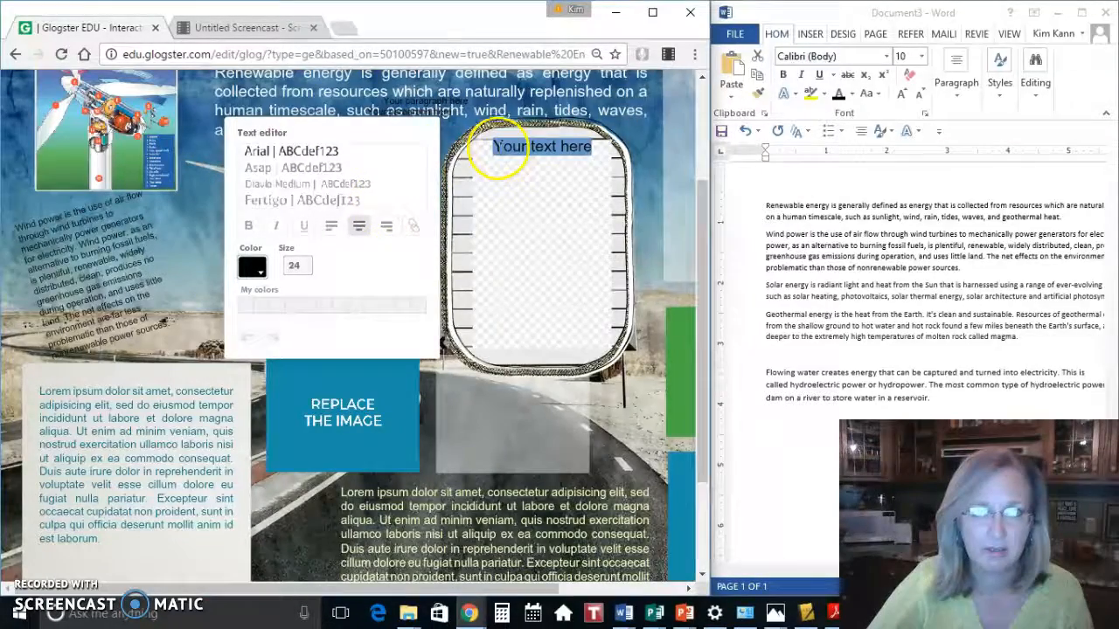
right_click(498, 151)
left_click(531, 198)
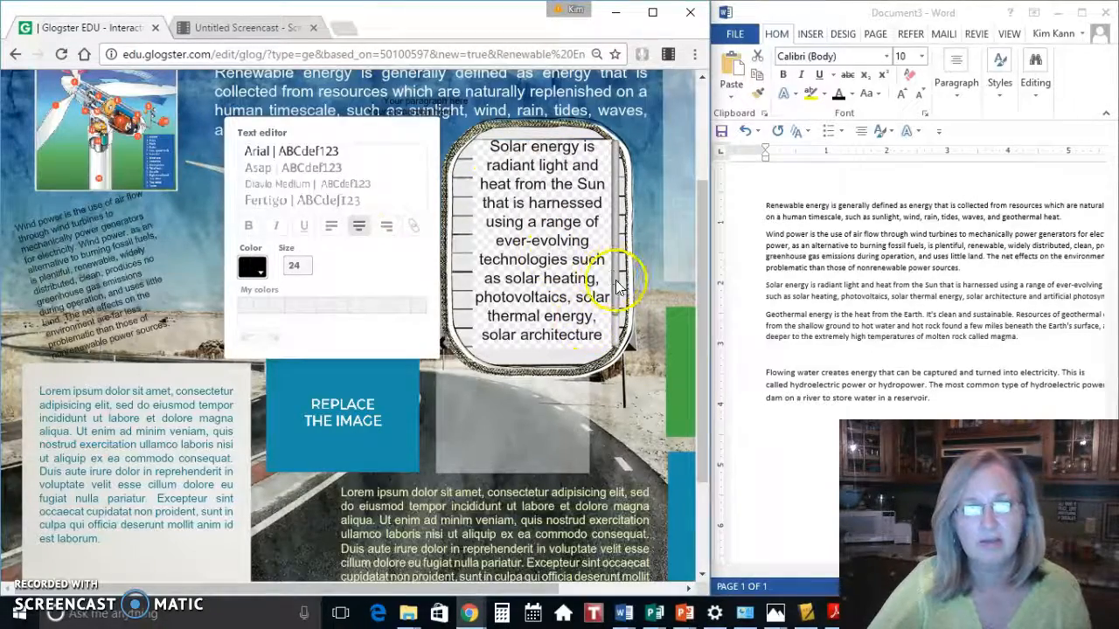
Set the whole solar energy paragraph in the lined frame to text size 18
left_click(629, 326)
left_click_drag(600, 334, 313, 122)
left_click(295, 267)
left_click(295, 266)
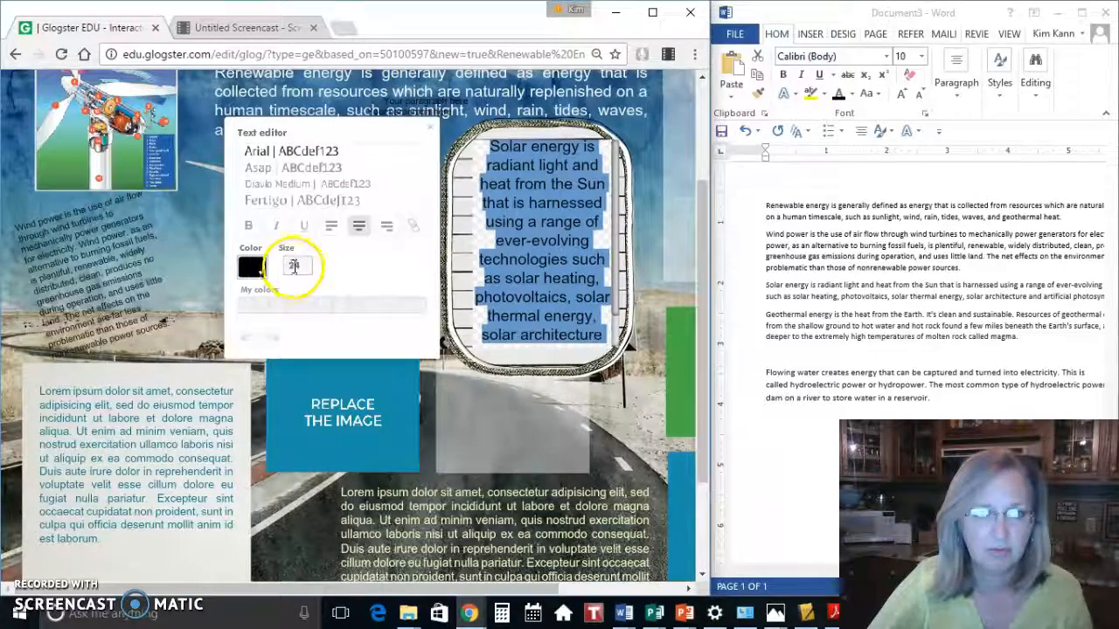
type("18")
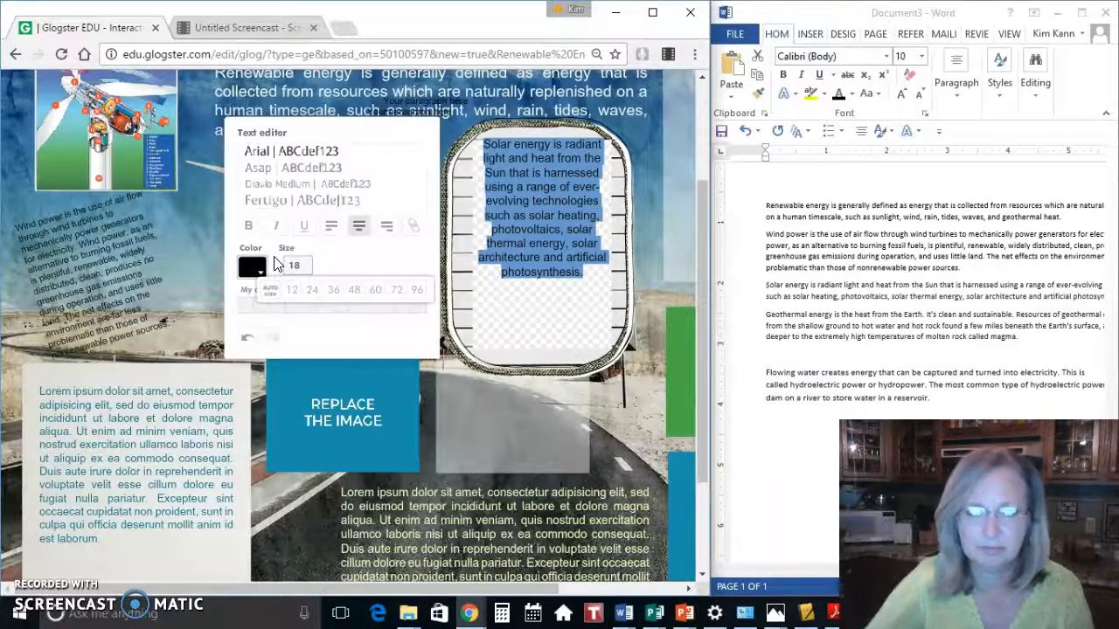
left_click(352, 243)
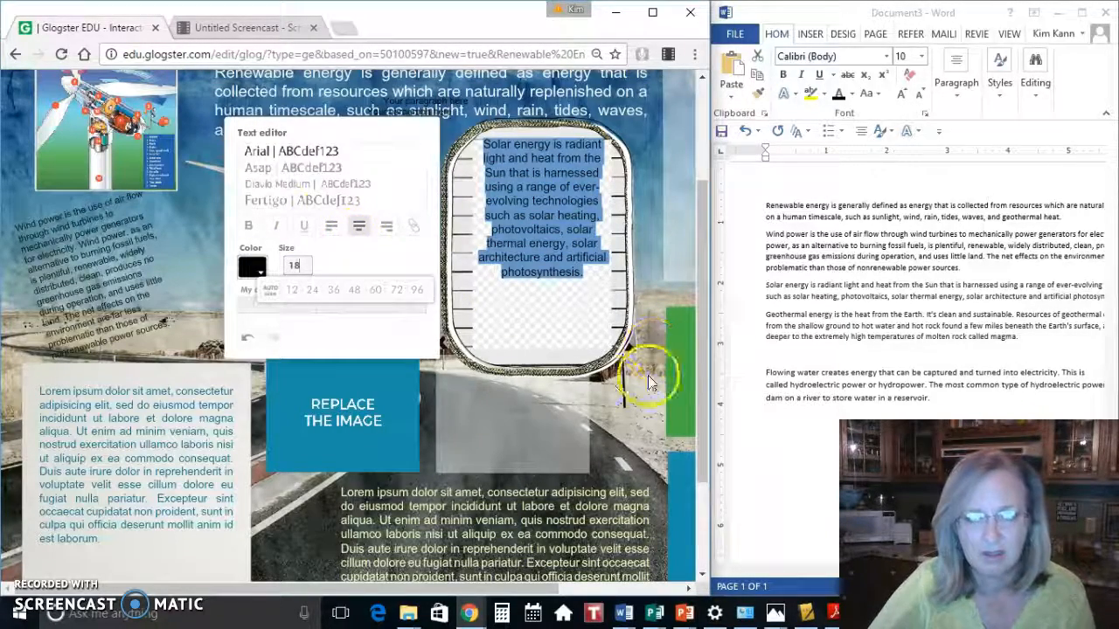
left_click(619, 389)
left_click(528, 358)
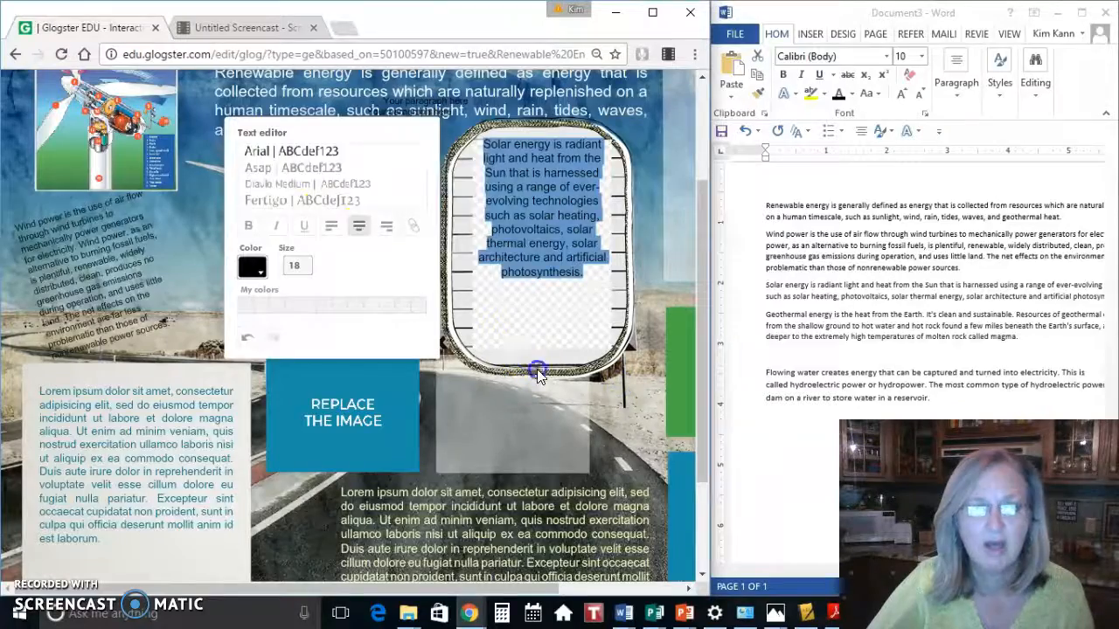
Shrink the lined text frame slightly and nudge it closer to the solar panel photo
left_click(629, 372)
mouse_move(628, 372)
left_mouse_down()
mouse_move(604, 349)
mouse_move(581, 253)
mouse_move(654, 376)
mouse_move(585, 319)
mouse_move(651, 380)
mouse_move(606, 348)
mouse_move(622, 372)
mouse_move(595, 337)
mouse_move(621, 368)
left_mouse_up()
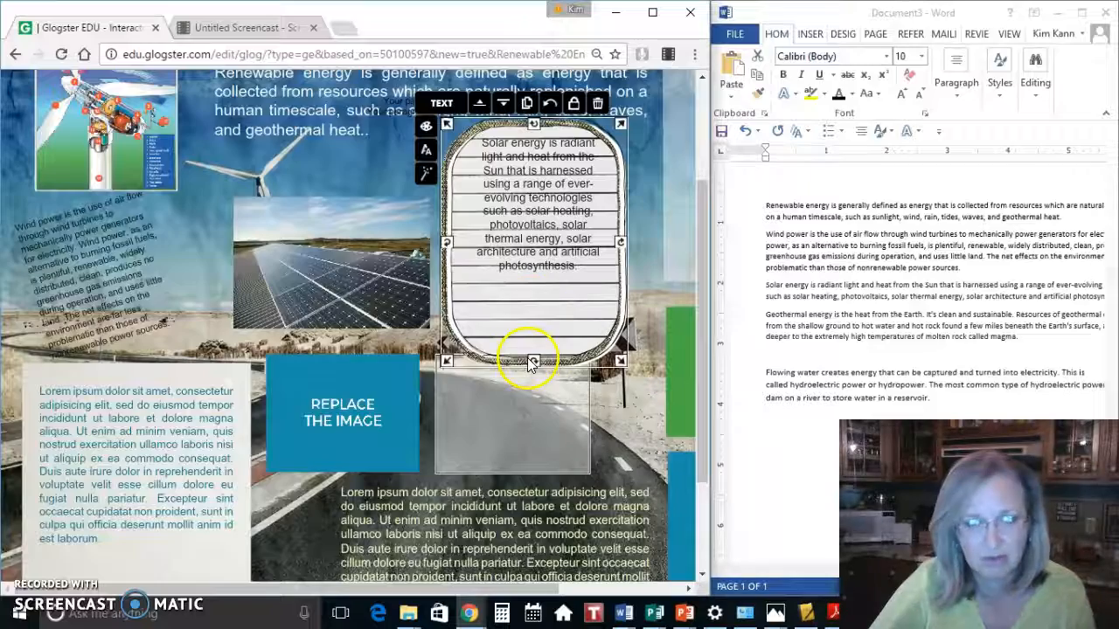
mouse_move(515, 199)
left_mouse_down()
mouse_move(531, 231)
mouse_move(513, 195)
left_mouse_up()
Insert blank lines above the solar energy paragraph to move it down toward the middle of the frame
double_click(493, 148)
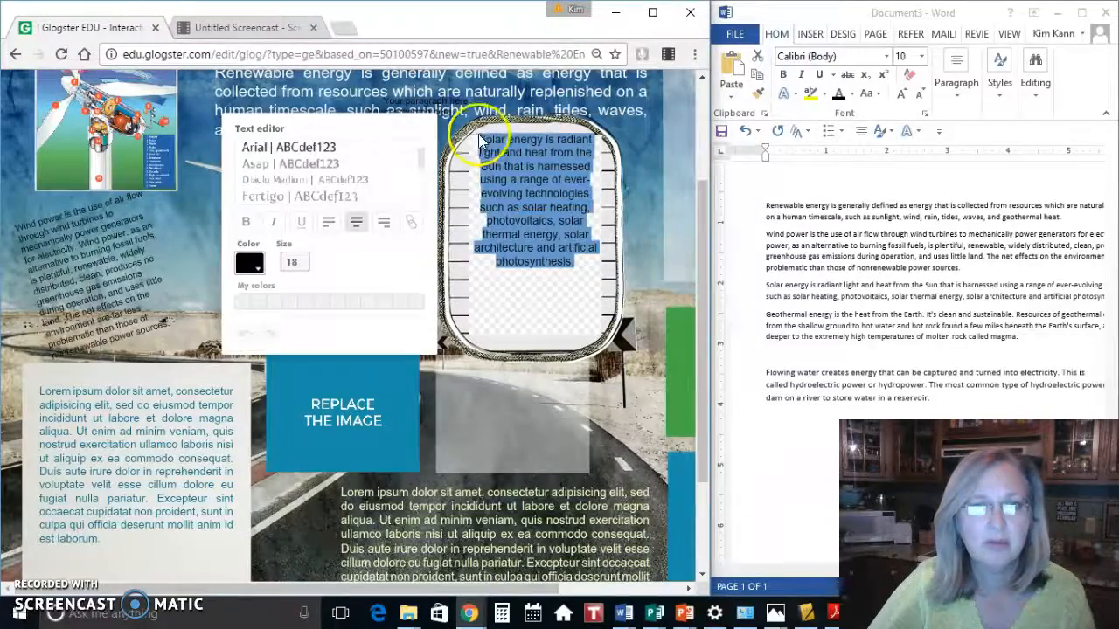
key("Return")
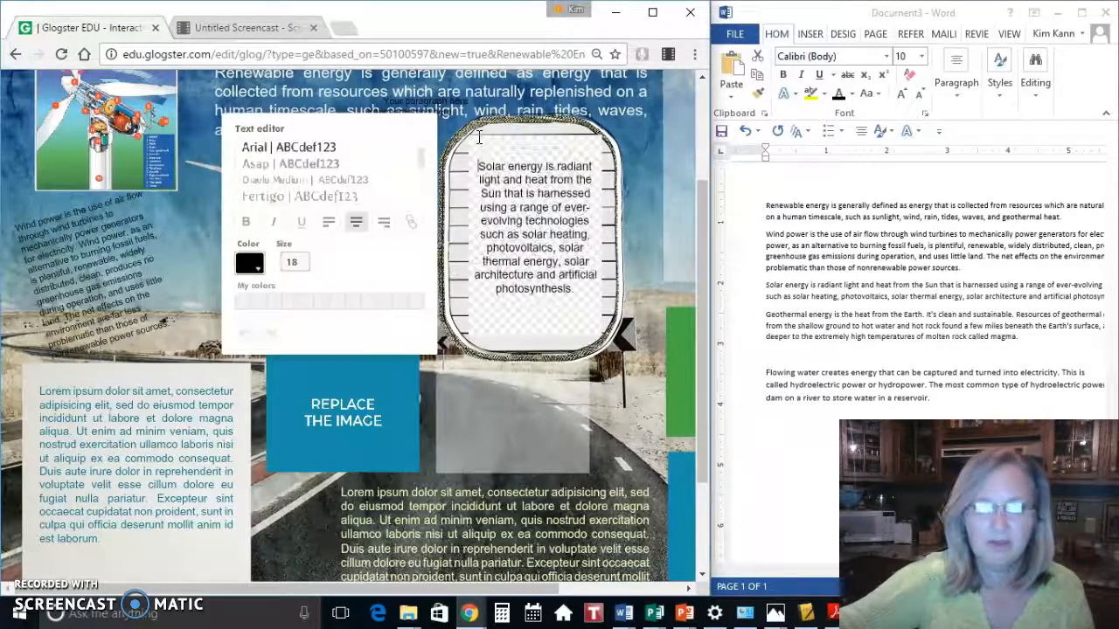
key("Return")
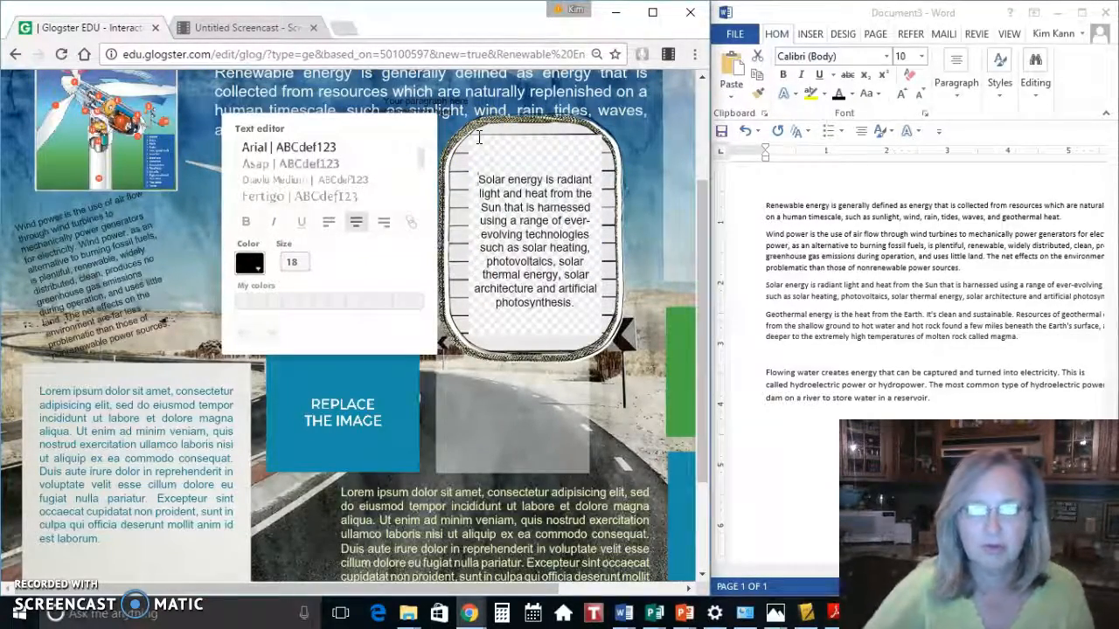
left_click(681, 257)
left_click(769, 490)
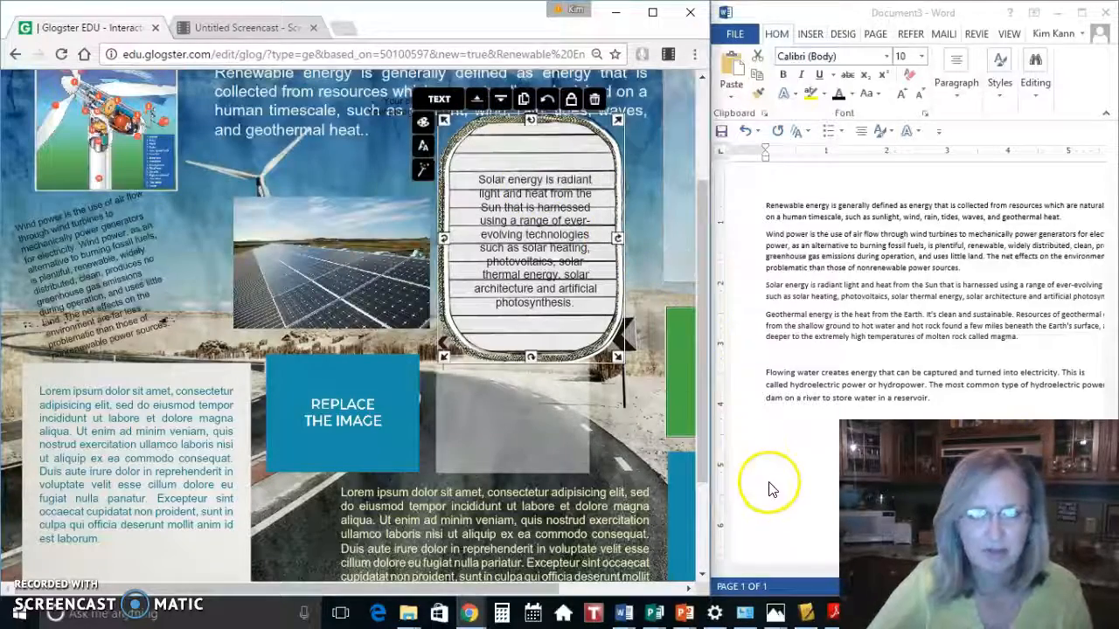
left_click(769, 490)
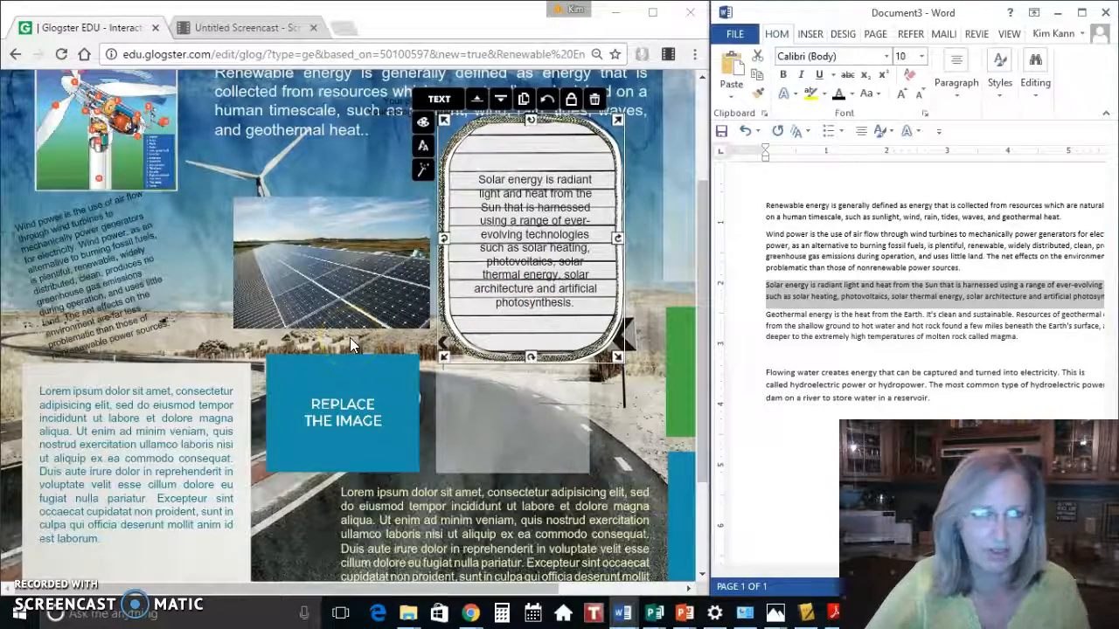
Delete all the blue Lorem ipsum text from the white box below the wind power paragraph
scroll(140, 411, "down", 1)
left_click(157, 431)
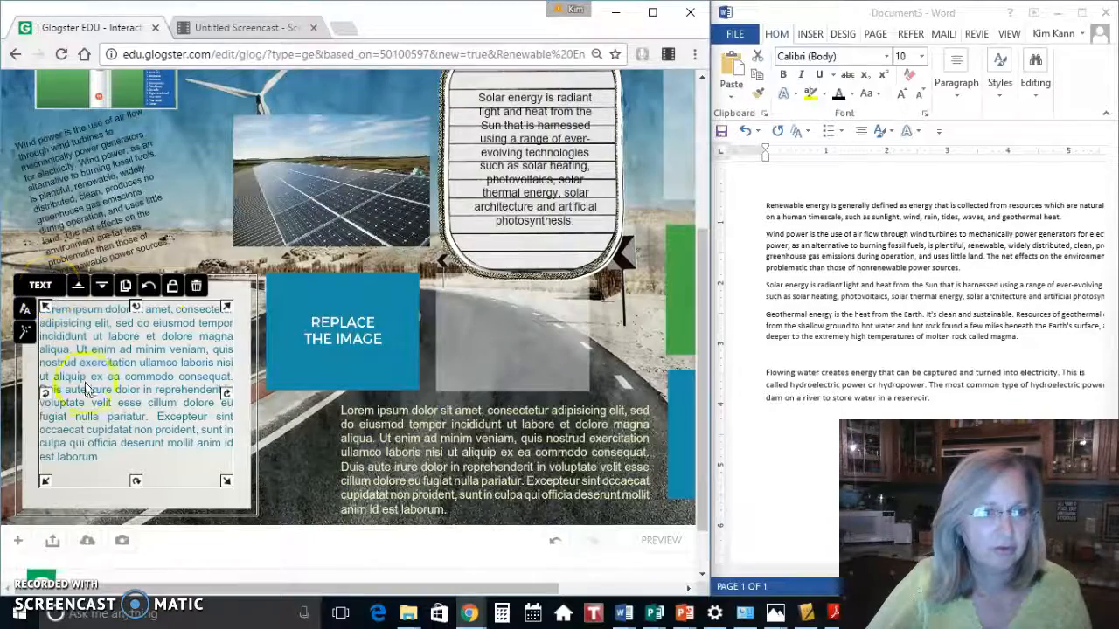
double_click(113, 456)
left_click_drag(103, 459, 38, 308)
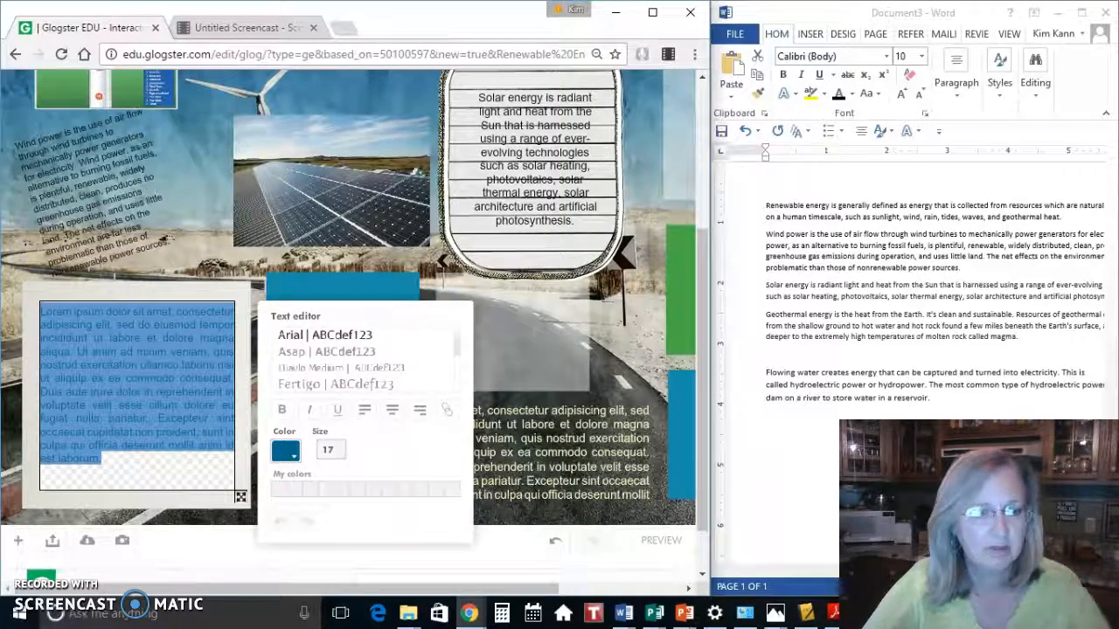
key("Escape")
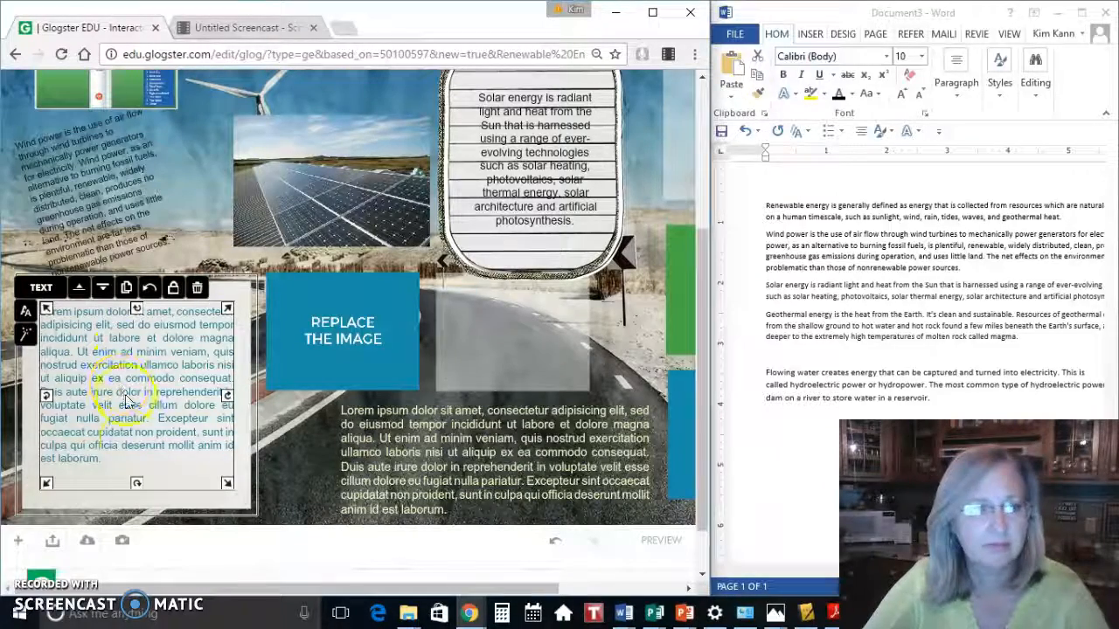
double_click(110, 465)
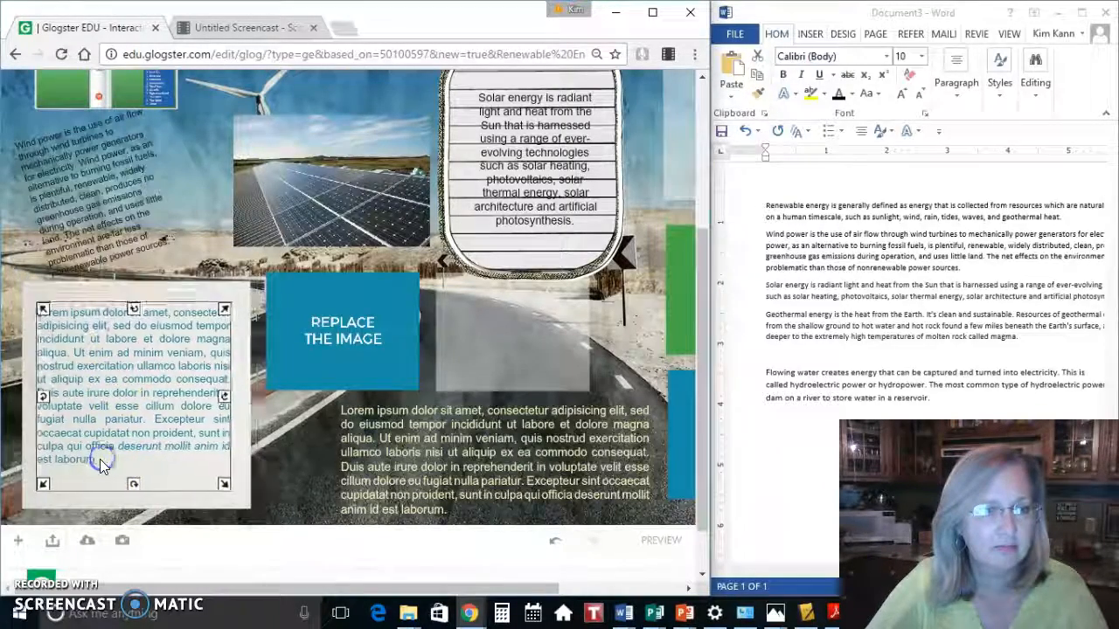
key("ctrl+a")
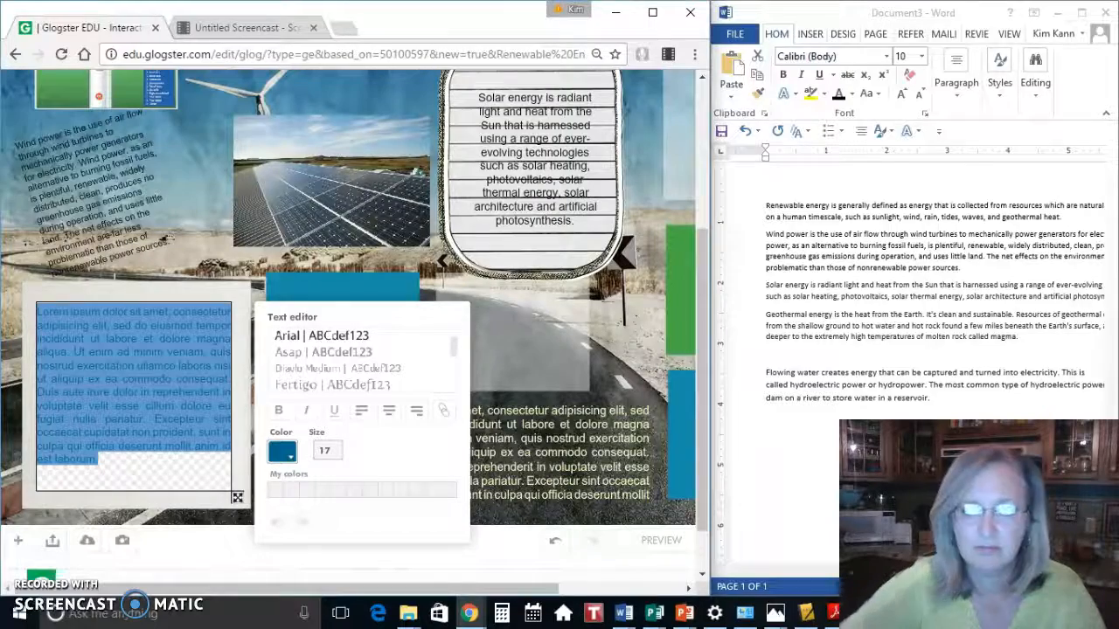
key("BackSpace")
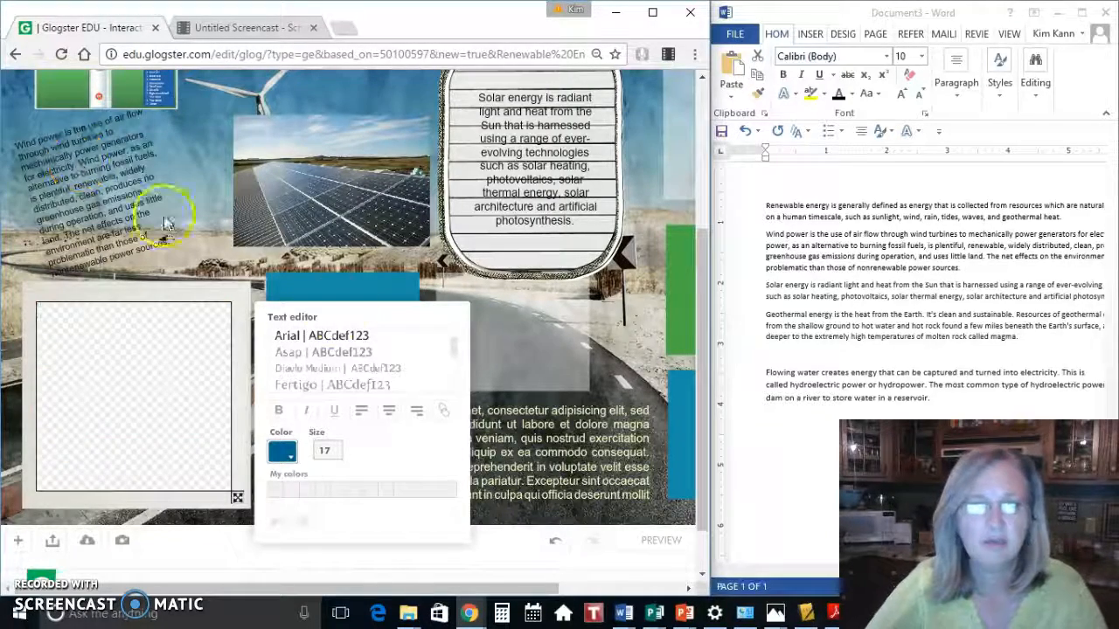
Copy the flowing water paragraph from the Word document and paste it into the empty white text box in Glogster
left_click(763, 373)
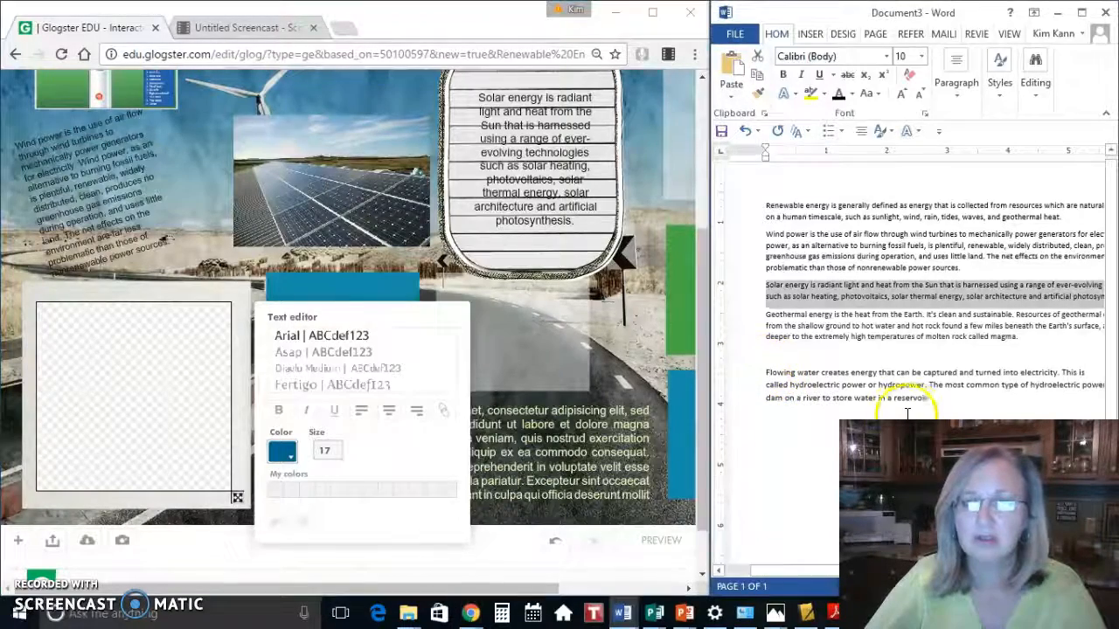
left_click_drag(929, 400, 743, 371)
right_click(776, 385)
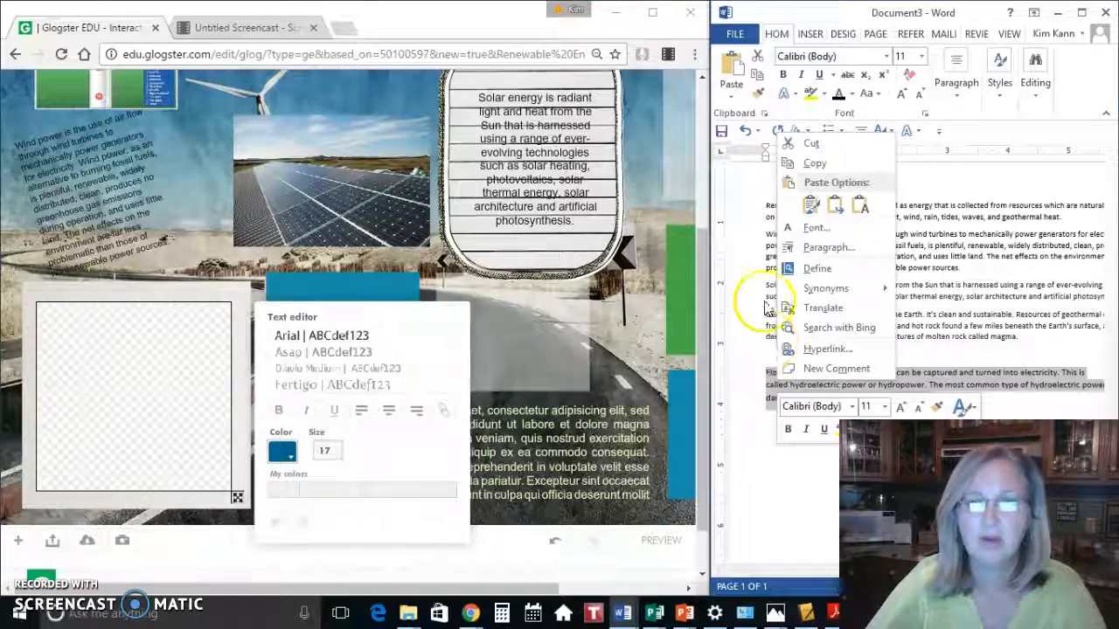
left_click(809, 143)
left_click(175, 399)
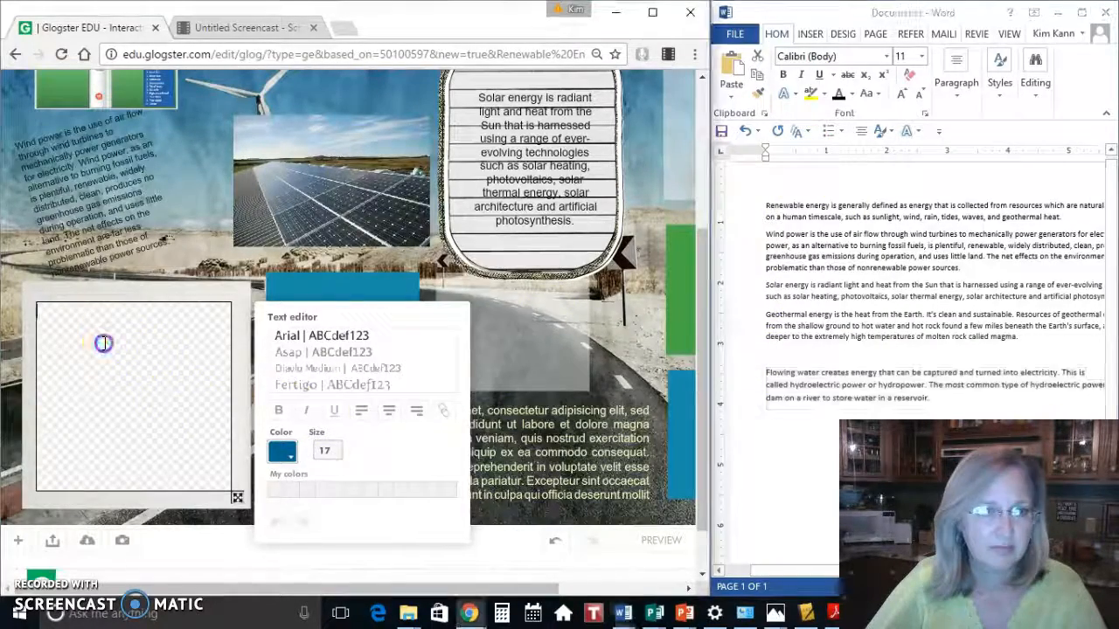
right_click(103, 344)
left_click(135, 394)
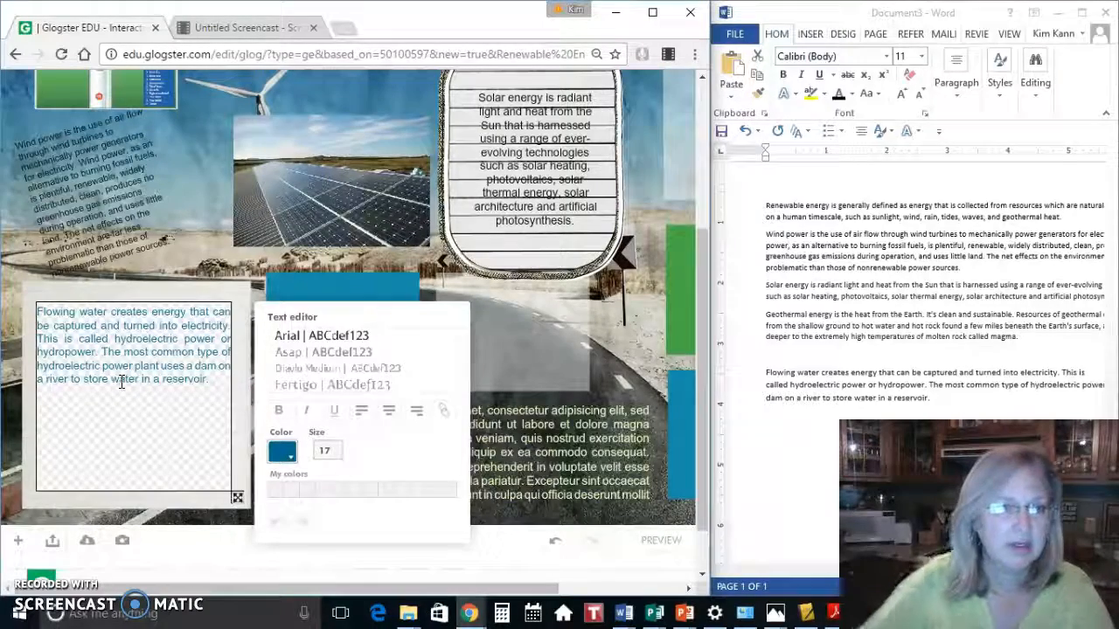
Add the heading HYDROELECTRIC above the flowing water paragraph, with a blank line below it and extra space above it
left_click(38, 312)
key("Return")
key("Return")
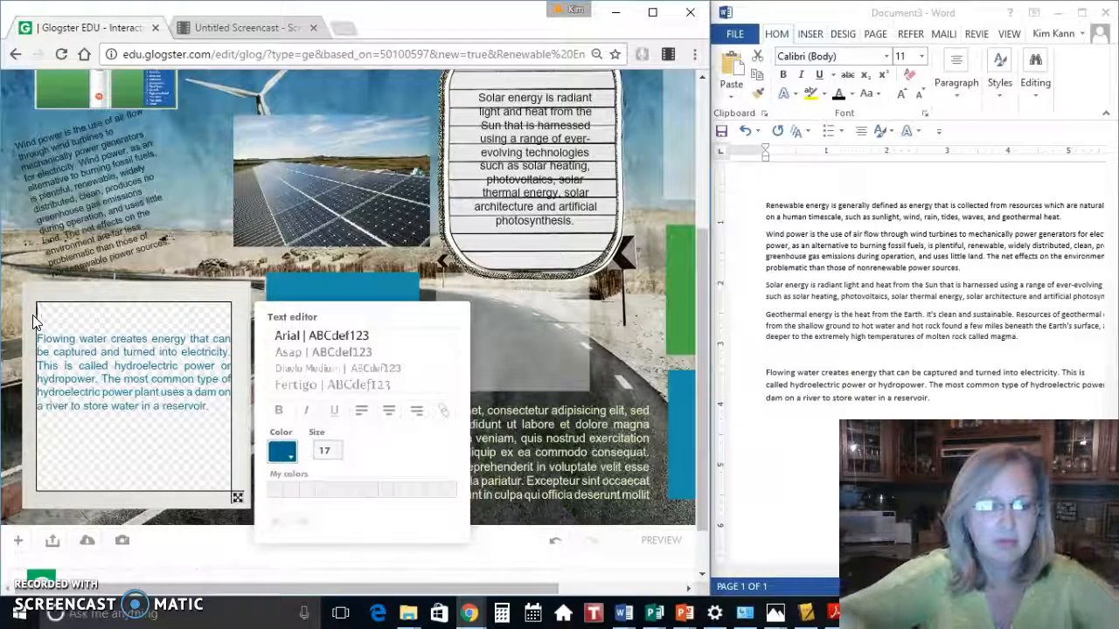
type("HYDROELECTRIC")
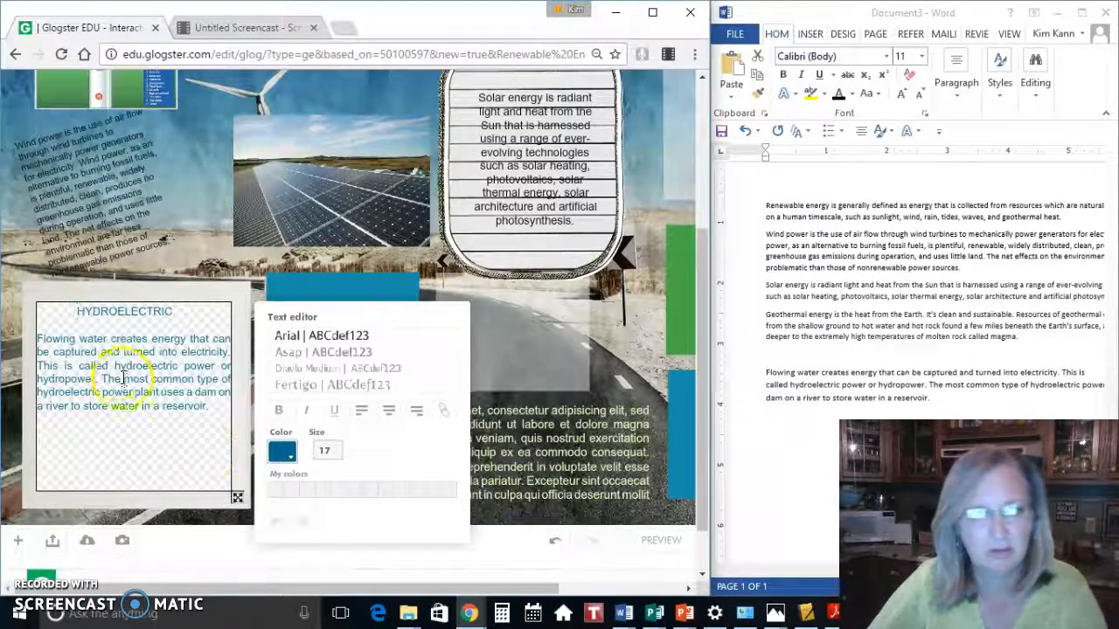
key("Return")
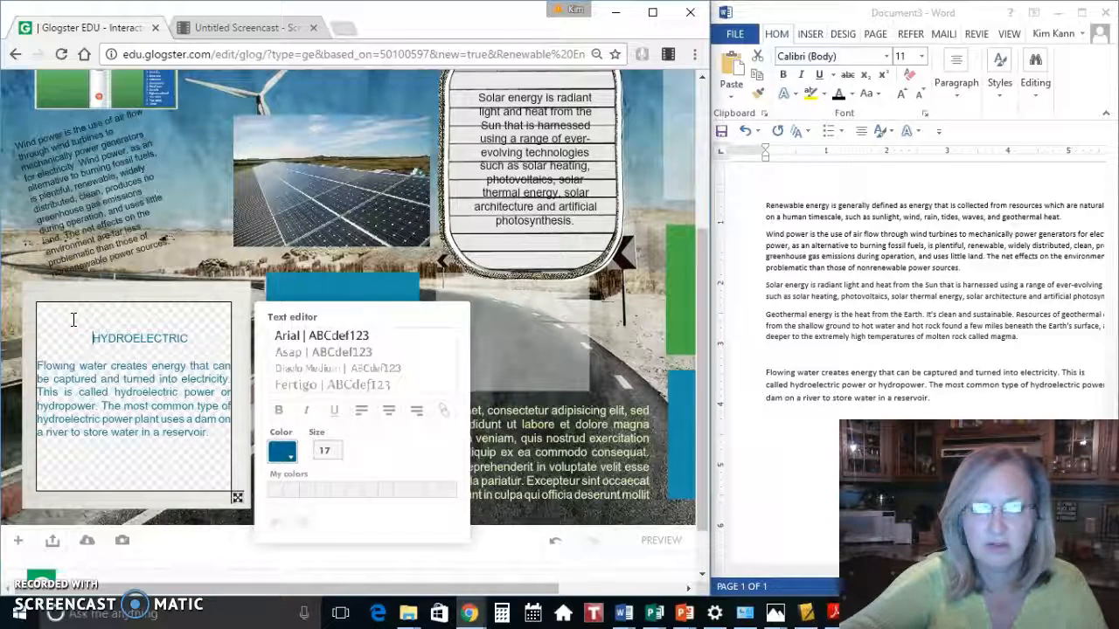
left_click(561, 340)
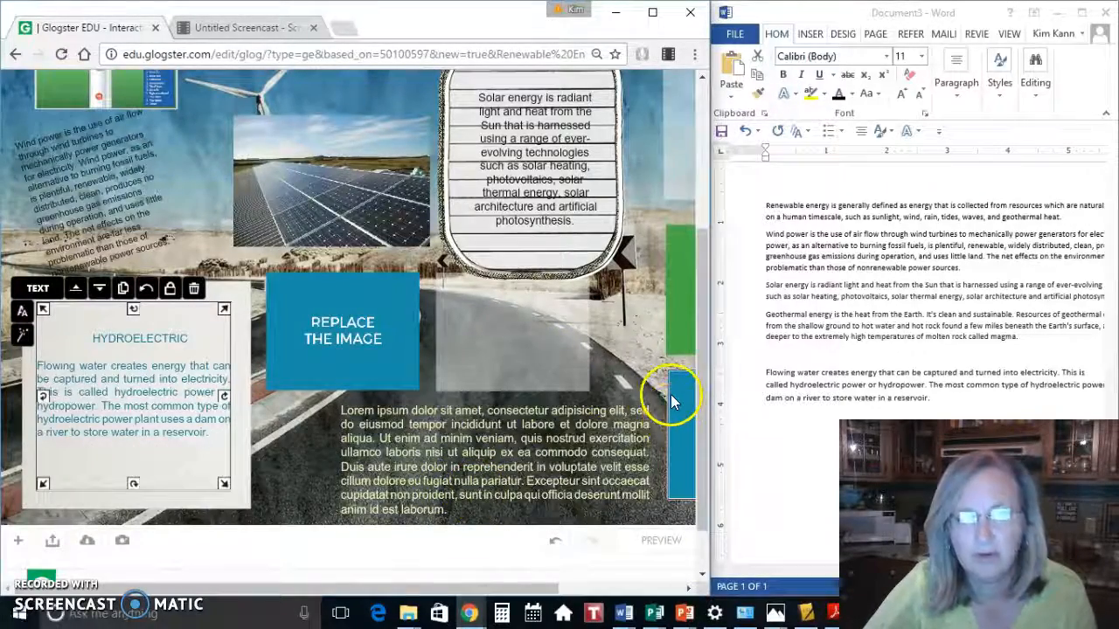
Search YouTube from the video insertion tool for GEOTHERMAL ENERGY
scroll(671, 394, "up", 3)
left_click(17, 178)
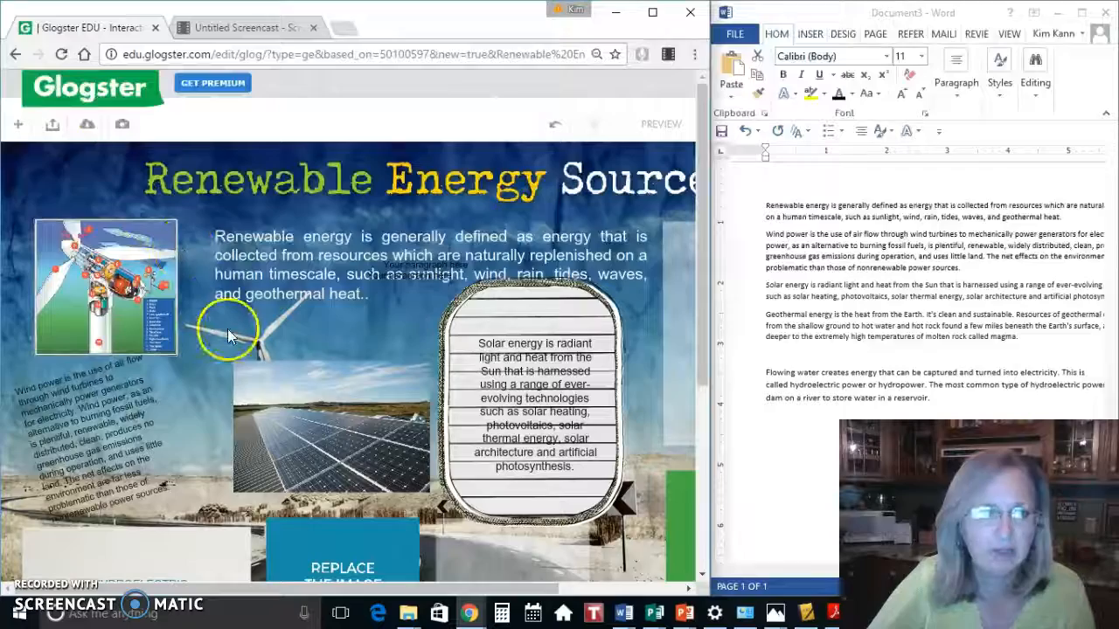
left_click(17, 124)
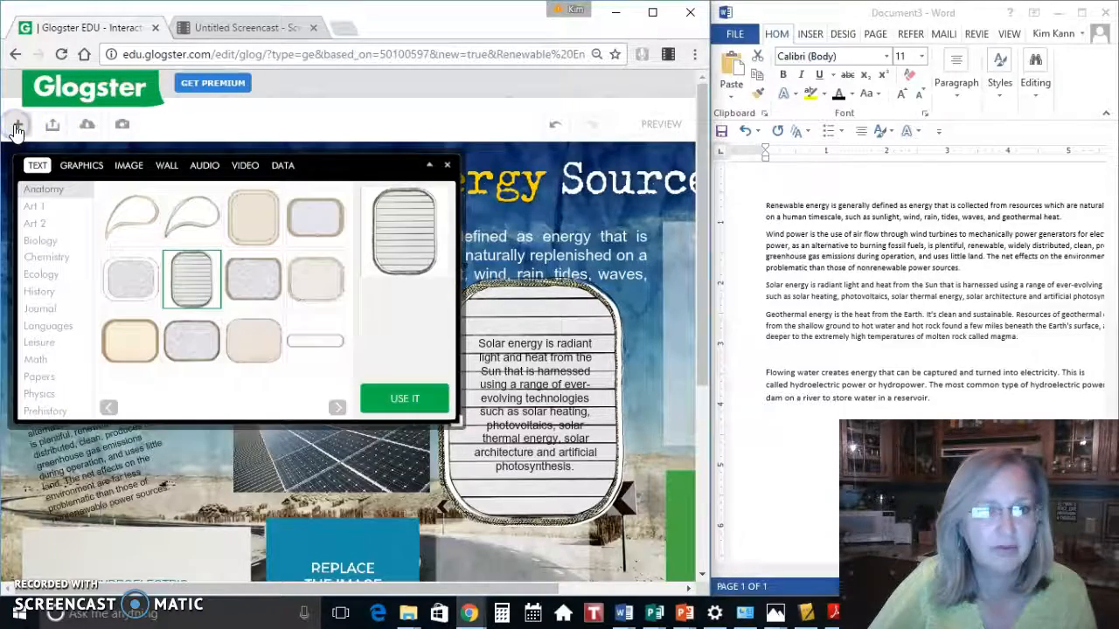
left_click(246, 166)
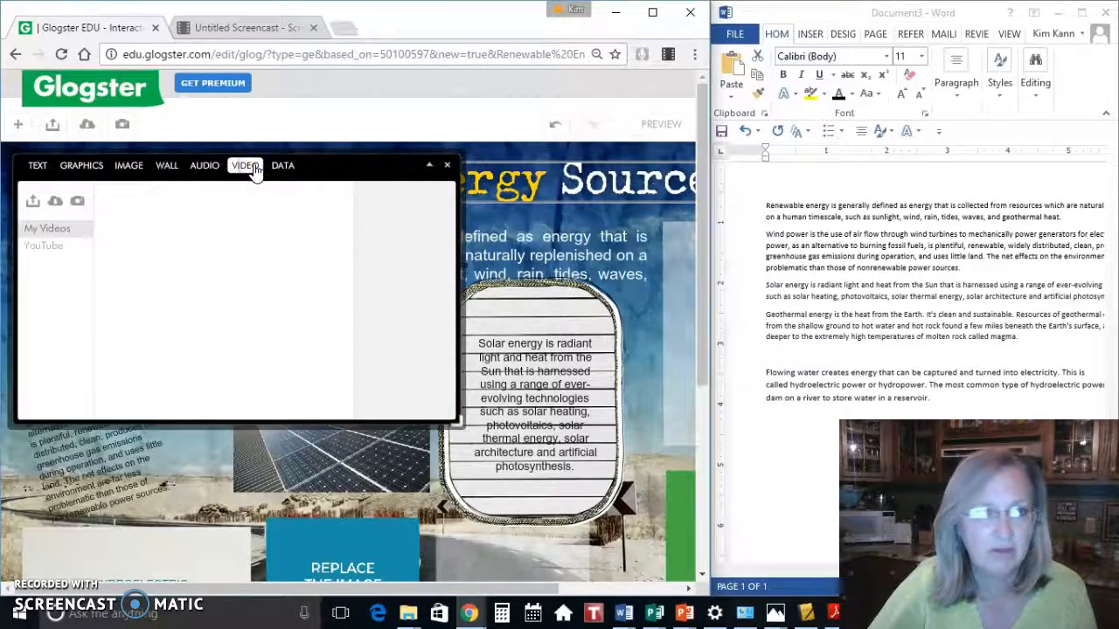
left_click(48, 248)
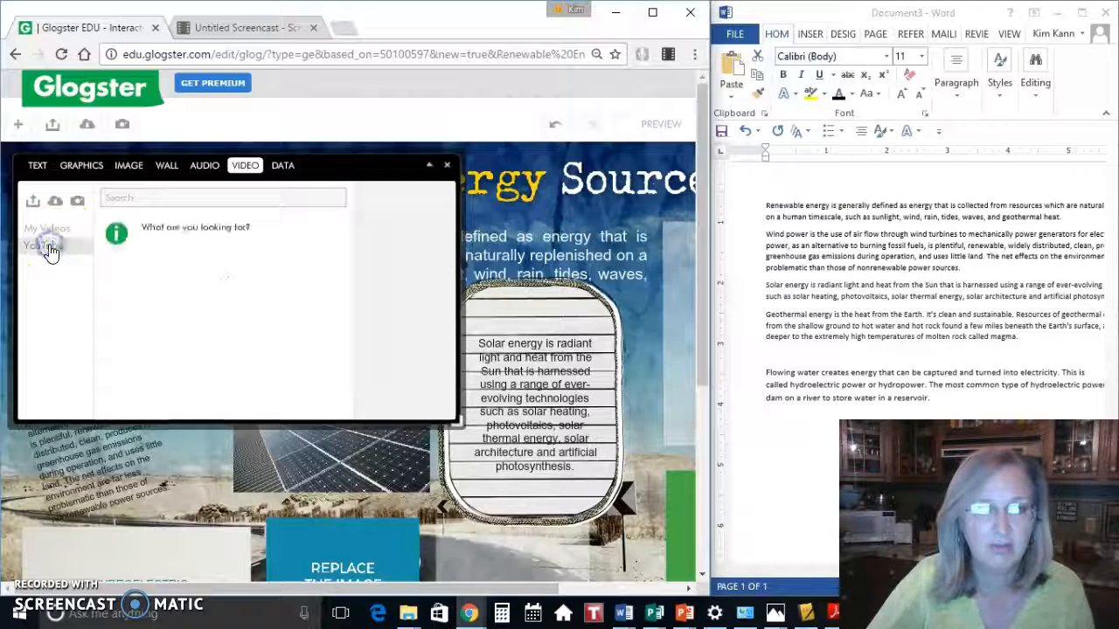
left_click(140, 201)
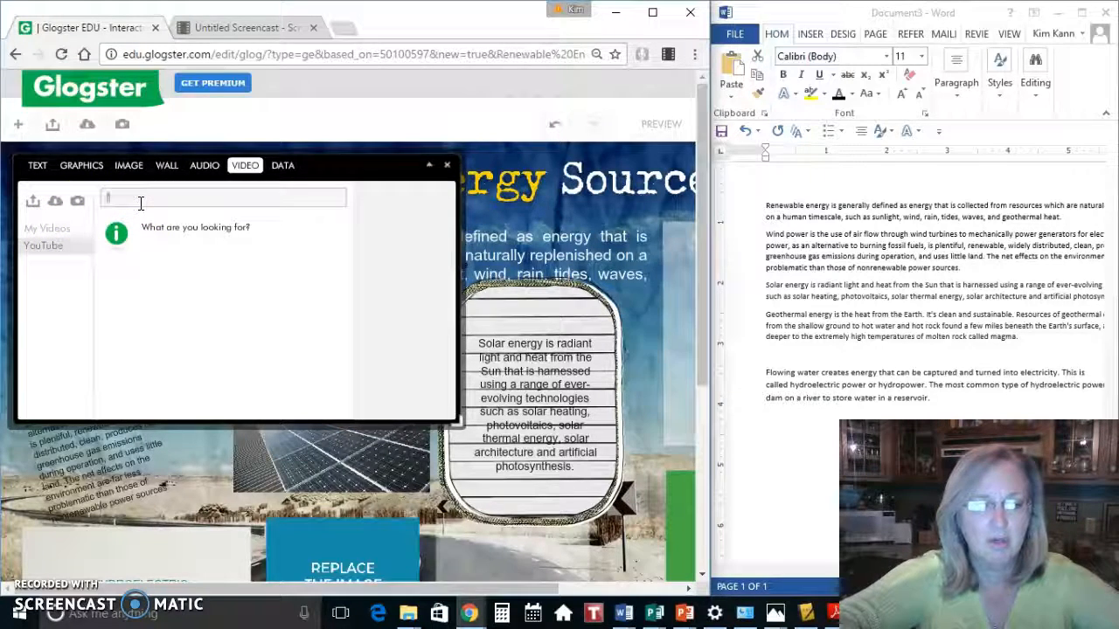
type("E")
key("BackSpace")
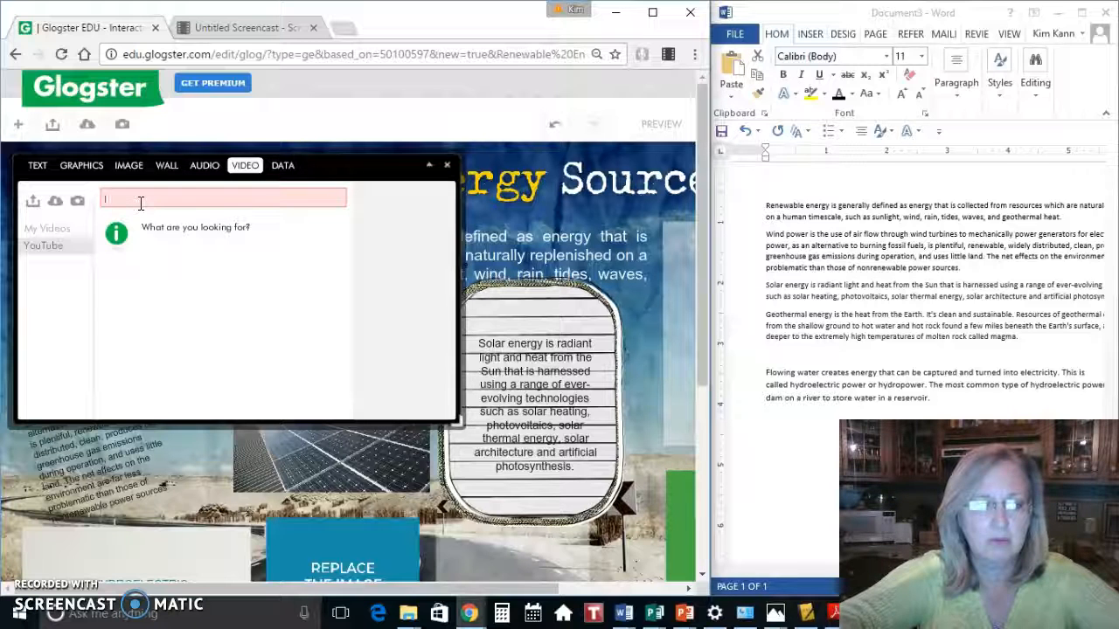
type("GEOTHERMAL ENERGY")
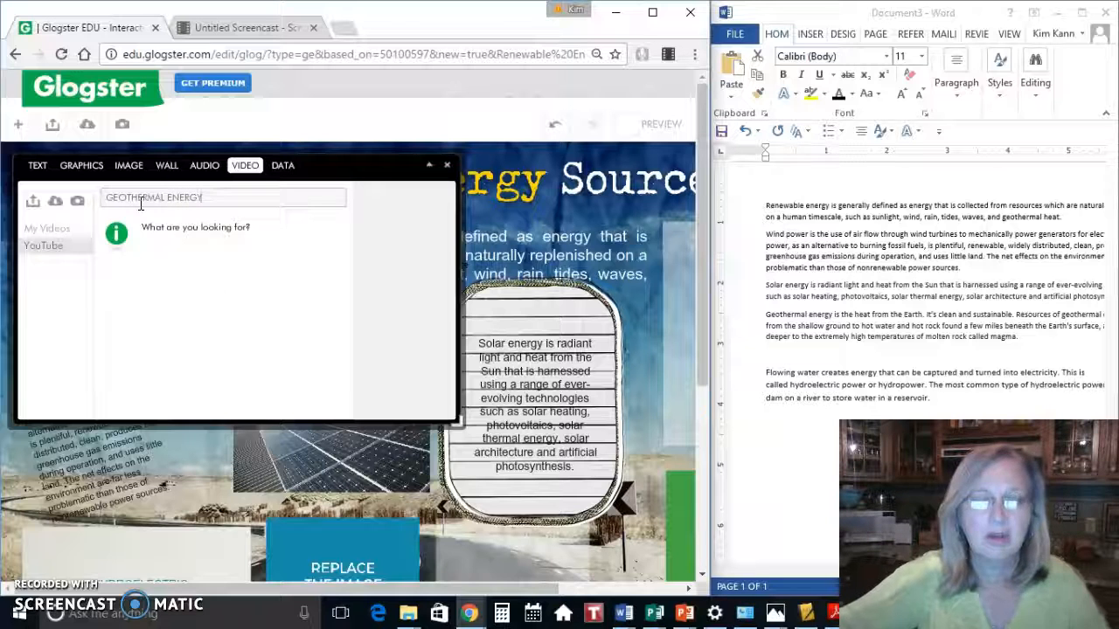
key("Return")
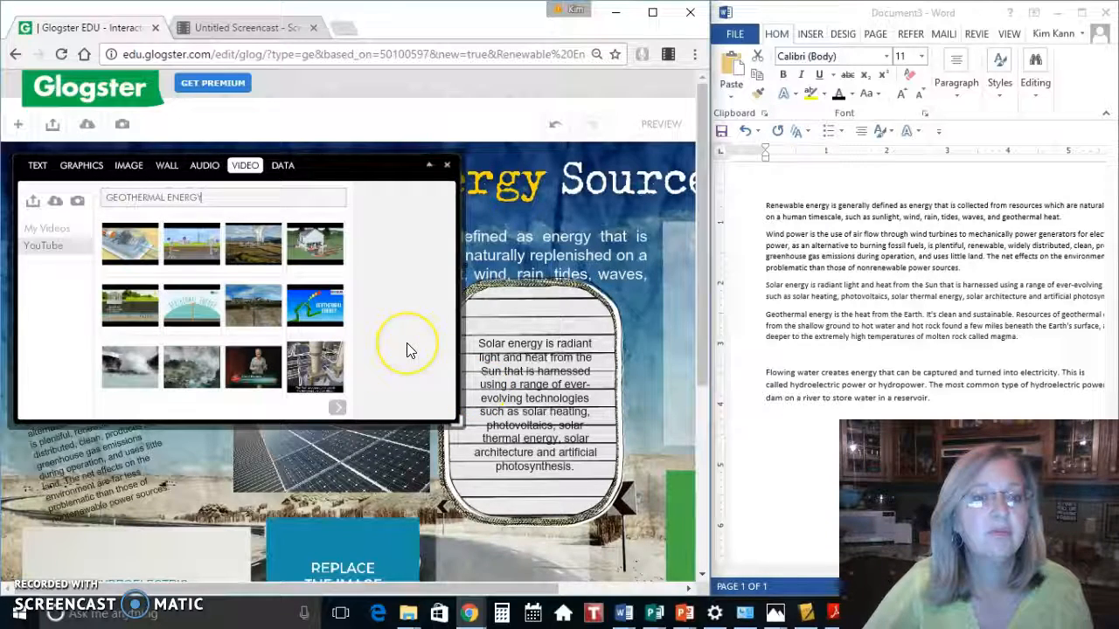
Insert the blue Mexus Geothermal Energy video with the green house into the poster and close the media library
left_click(322, 311)
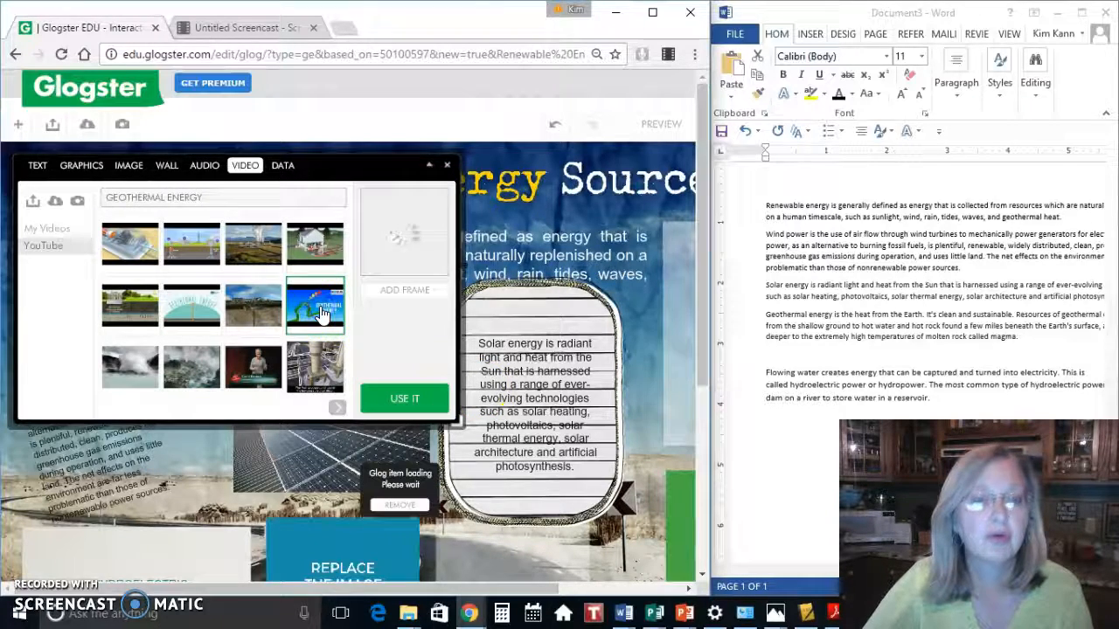
left_click(402, 472)
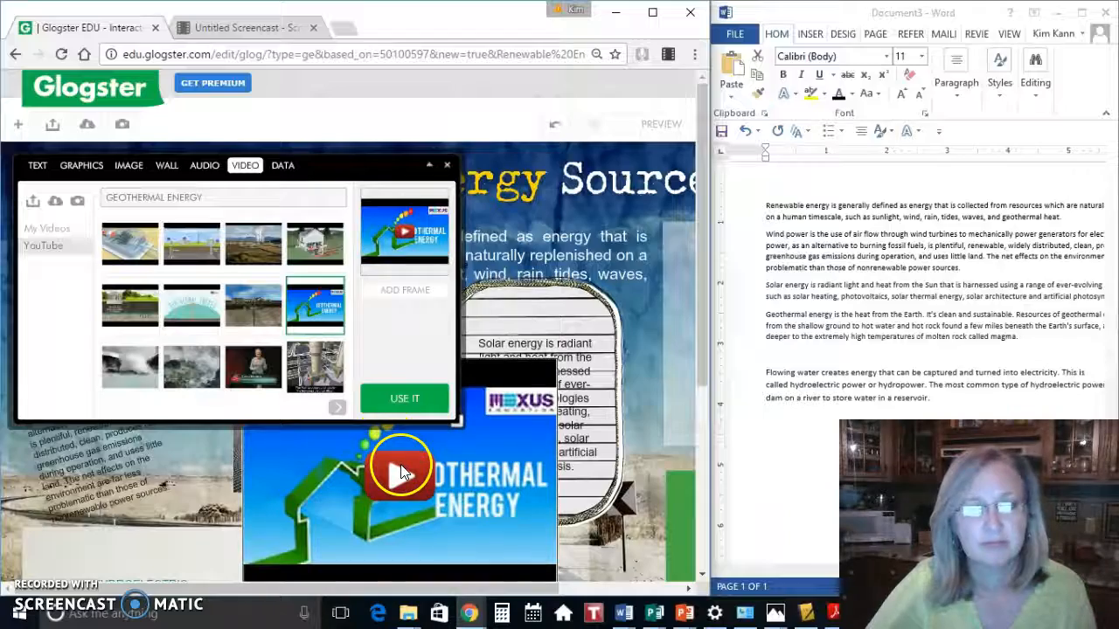
left_click(448, 168)
Shrink the geothermal video to roughly half its size and place it over the grey placeholder beside the blue image placeholder
left_click(244, 370)
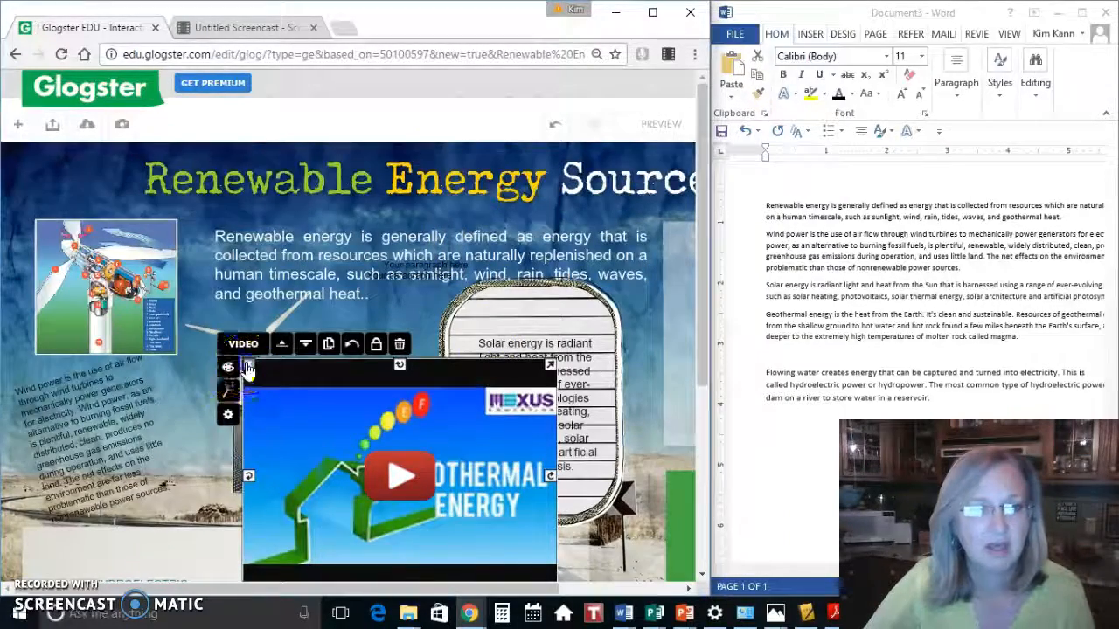
left_click_drag(247, 367, 395, 474)
left_click(480, 588)
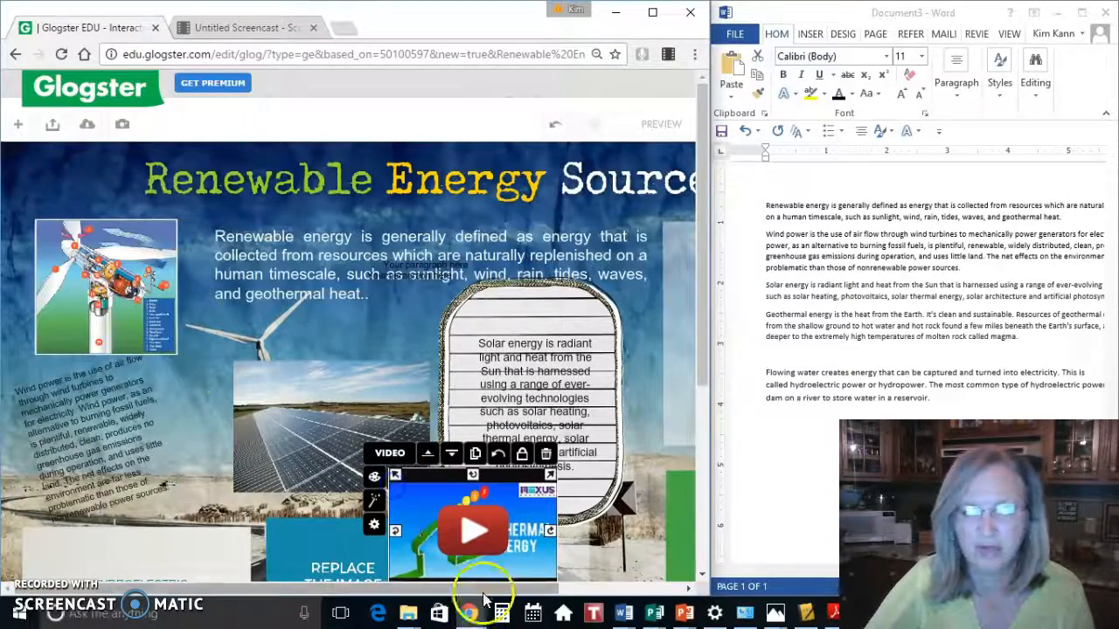
scroll(508, 551, "down", 4)
left_click_drag(514, 273, 560, 325)
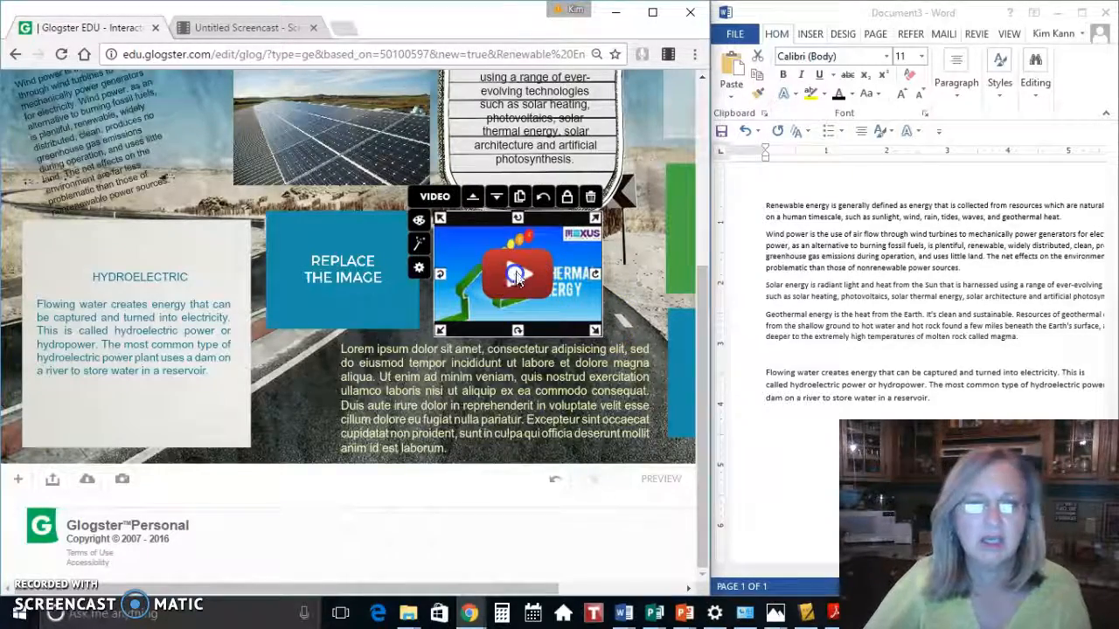
left_click(675, 243)
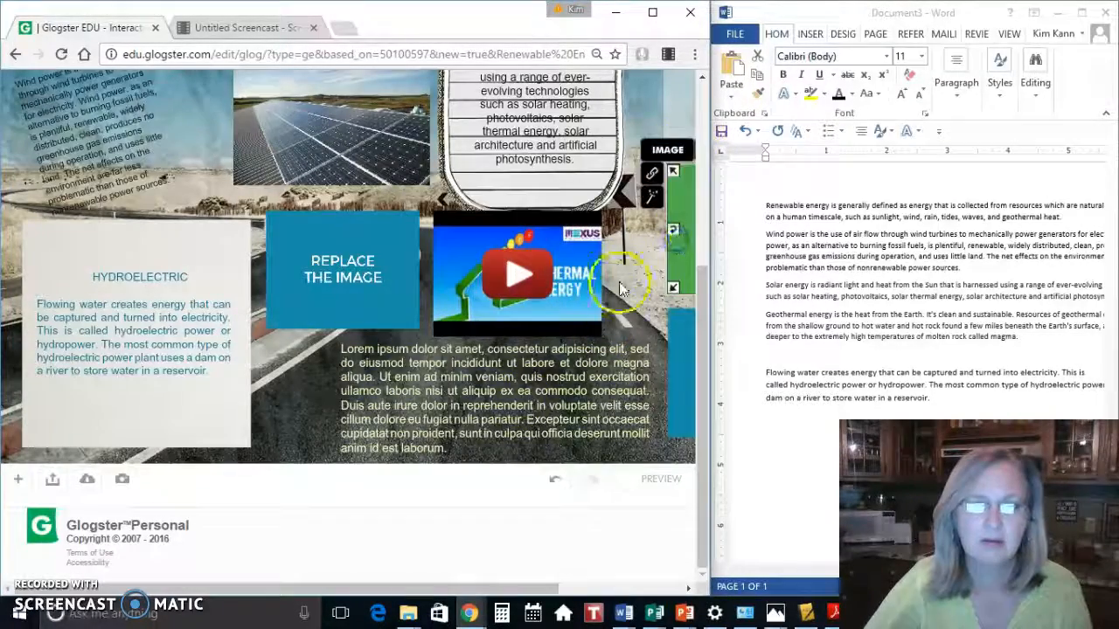
left_click(518, 281)
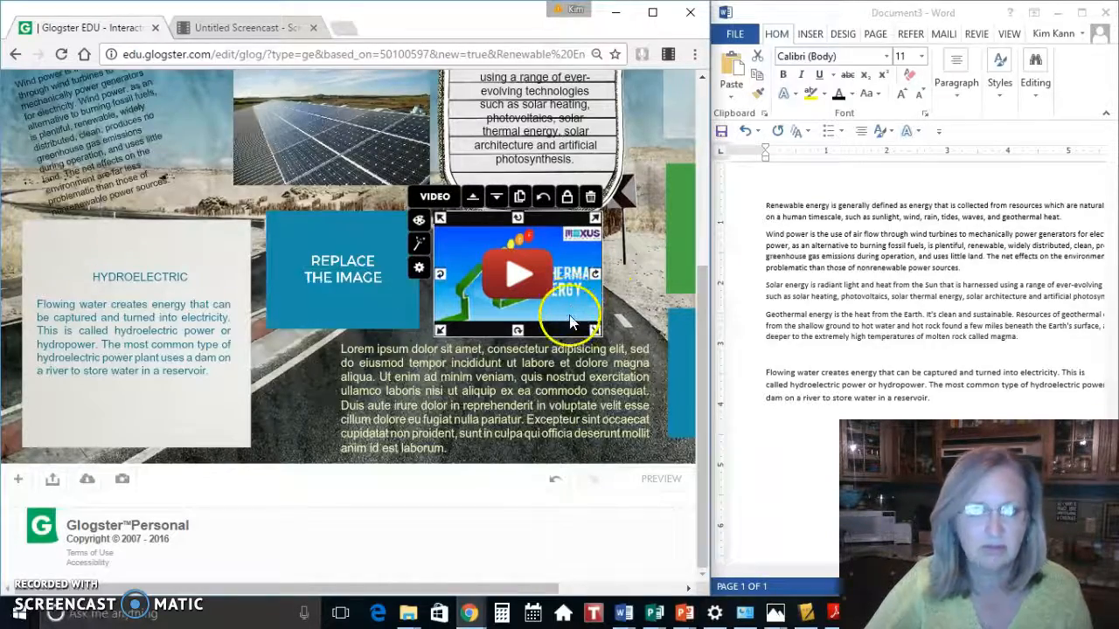
Preview the poster and widen the browser window so that its full width can be examined
scroll(568, 319, "up", 3)
scroll(564, 327, "up", 1)
scroll(562, 326, "down", 3)
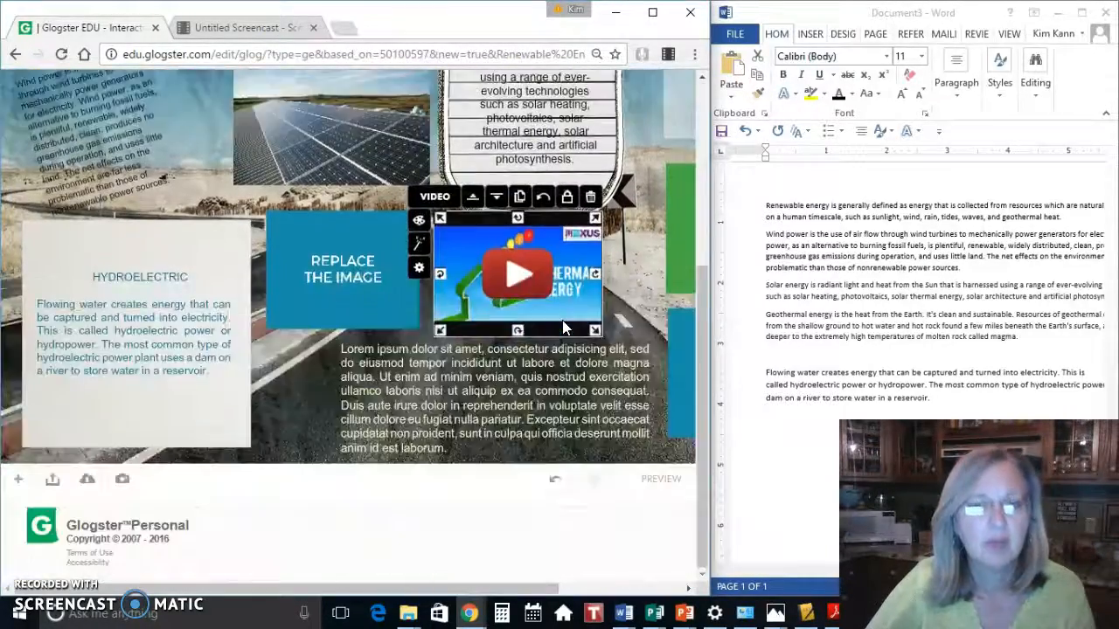
scroll(562, 320, "up", 3)
left_click(658, 127)
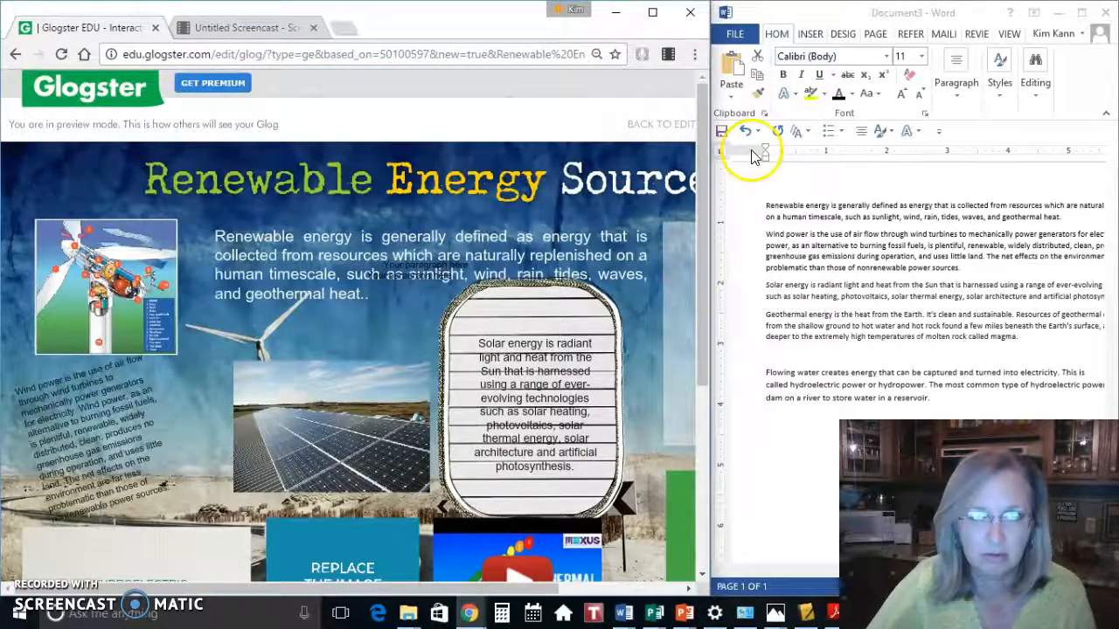
left_click_drag(708, 258, 1014, 332)
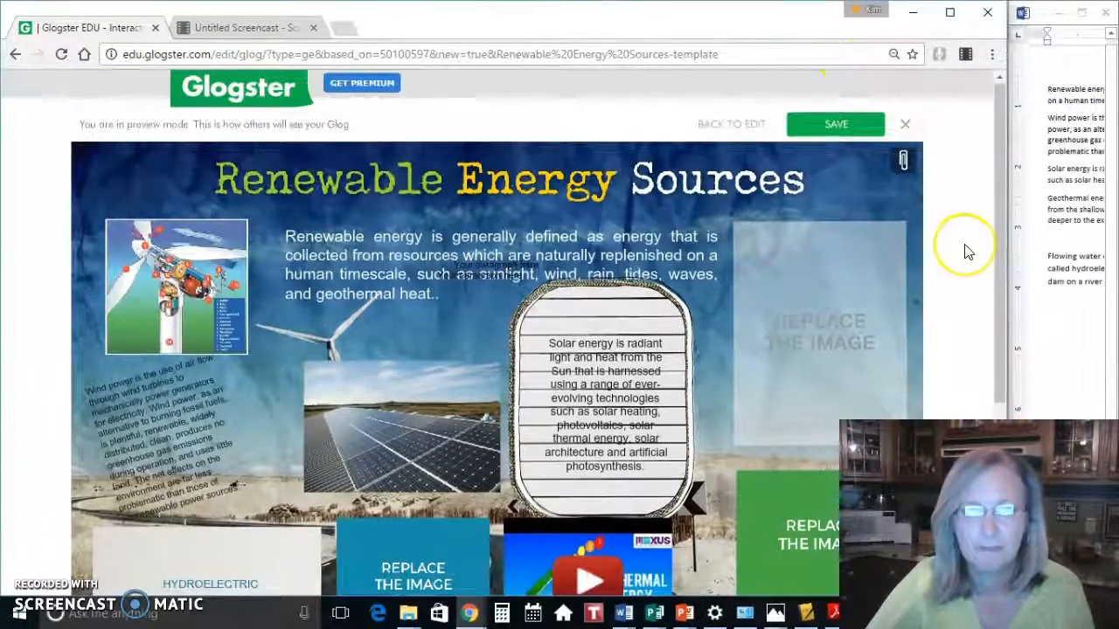
scroll(967, 250, "down", 3)
scroll(968, 257, "up", 3)
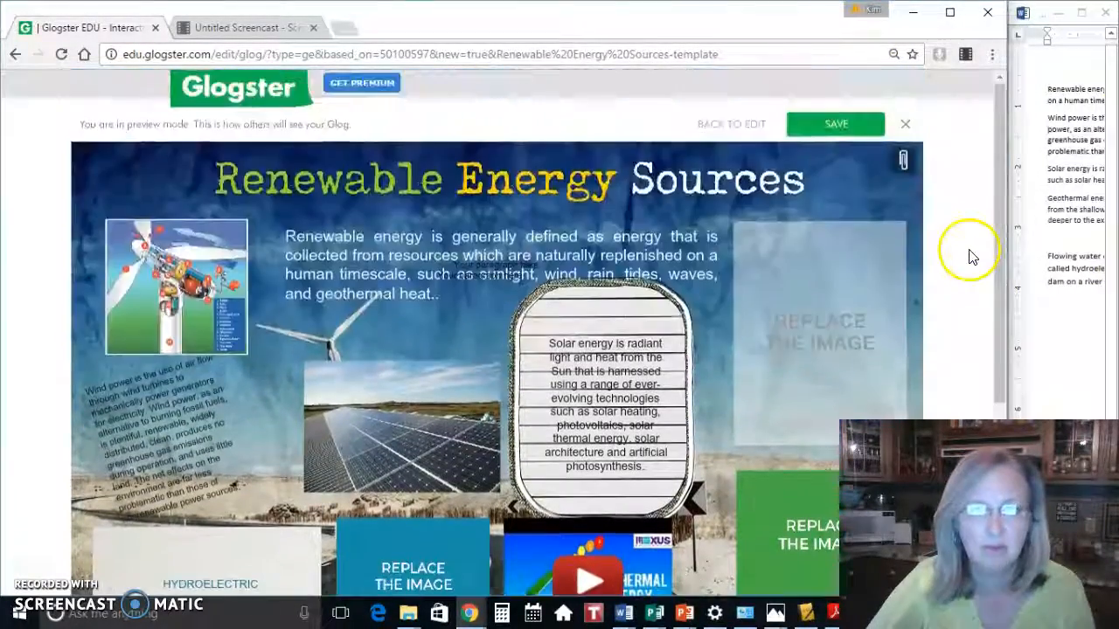
Save the glog under the name Renewable Energy Sources with its status set to Finished
left_click(833, 123)
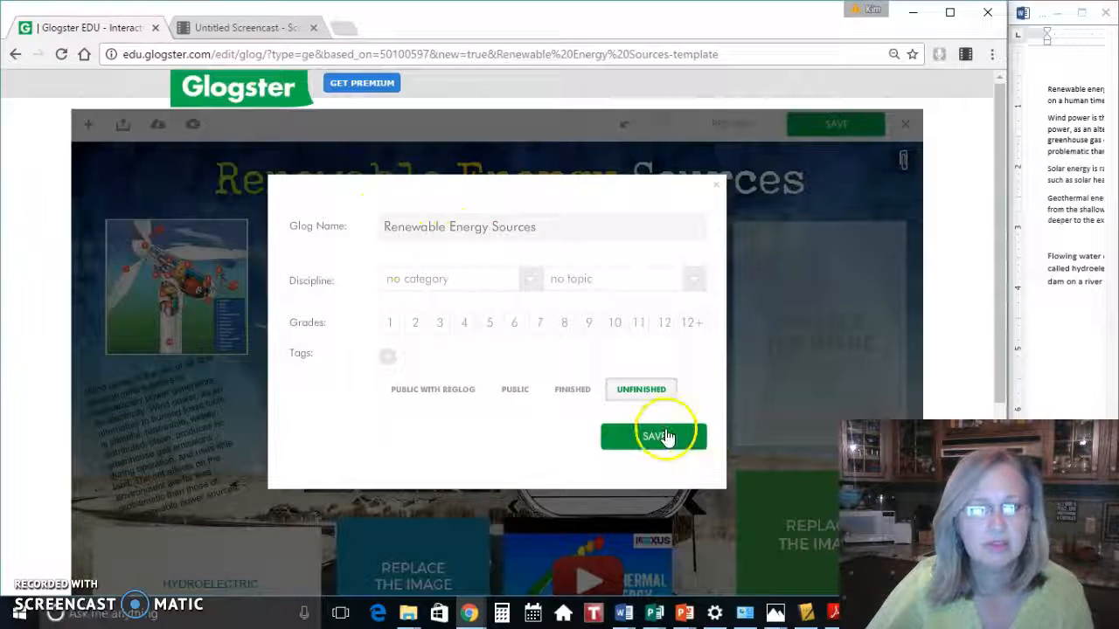
left_click(574, 390)
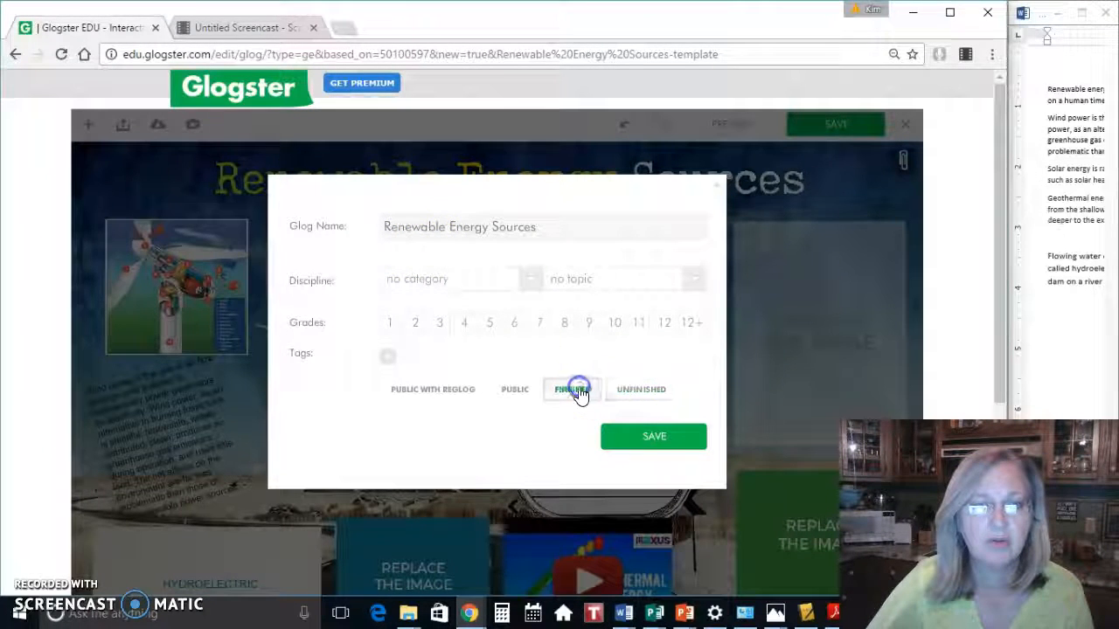
left_click(656, 439)
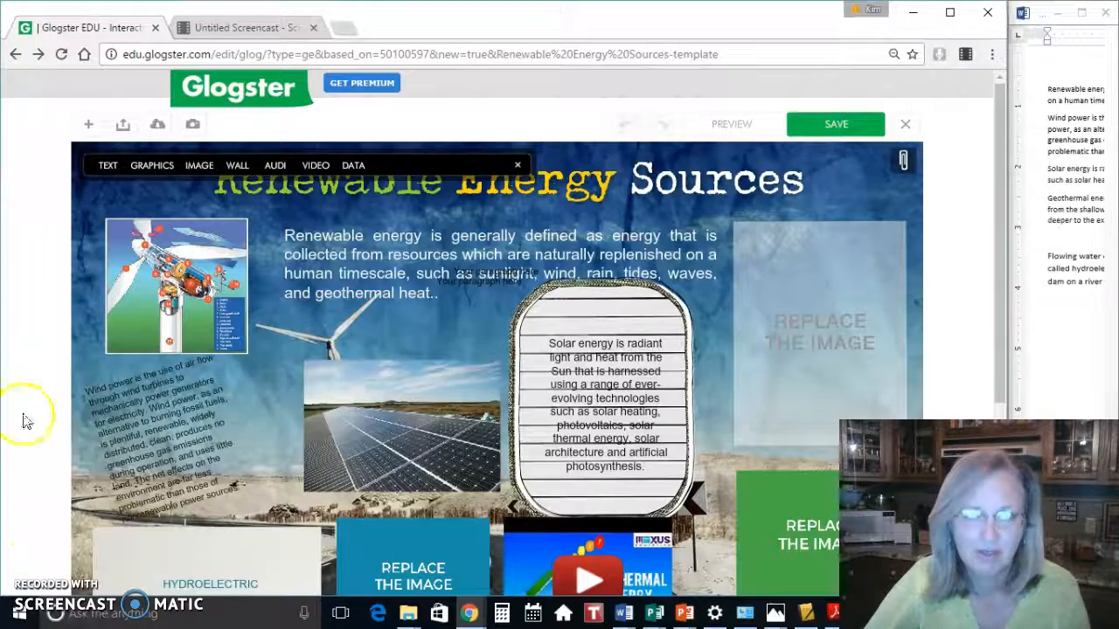
Save the Renewable Energy Sources glog once more as Finished
left_click(845, 125)
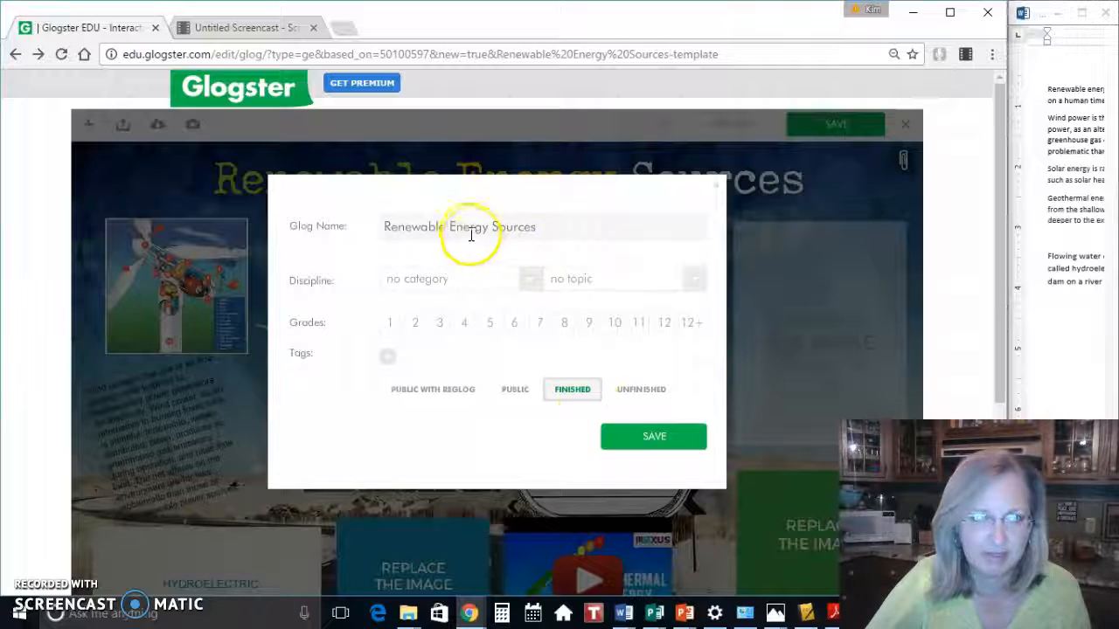
left_click(657, 440)
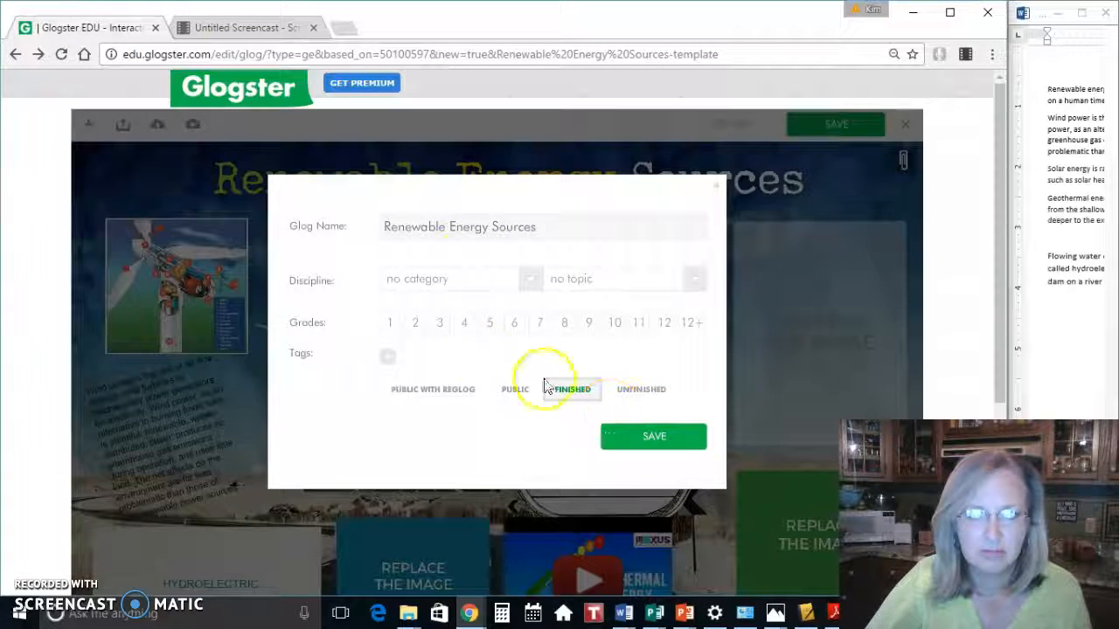
left_click(637, 430)
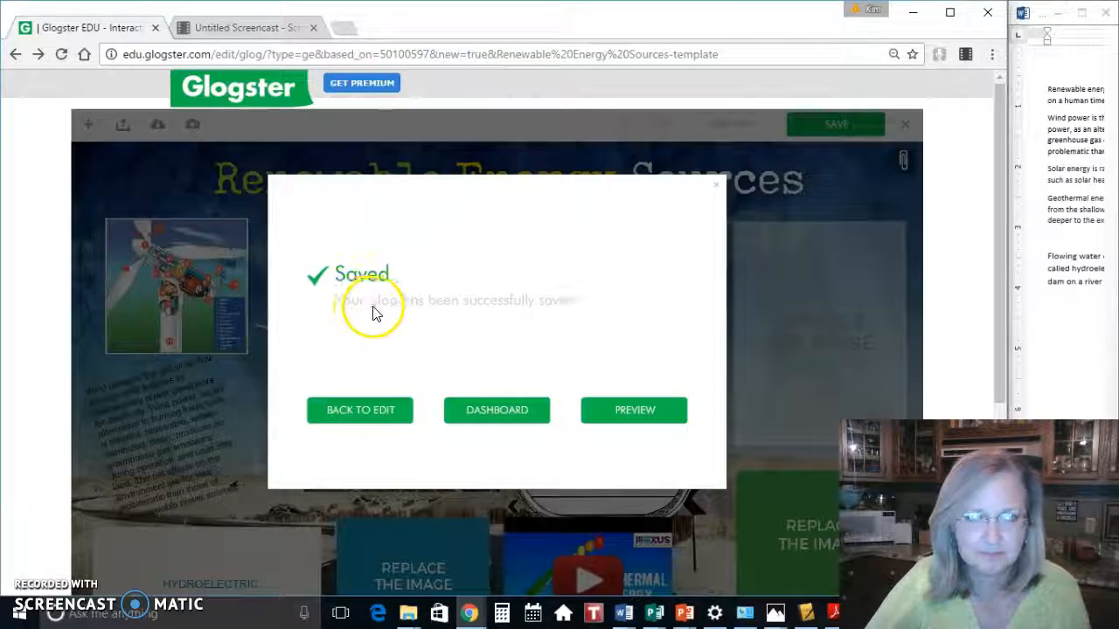
Open the preview of the saved glog and zoom the page out to view the poster's full width
left_click(619, 412)
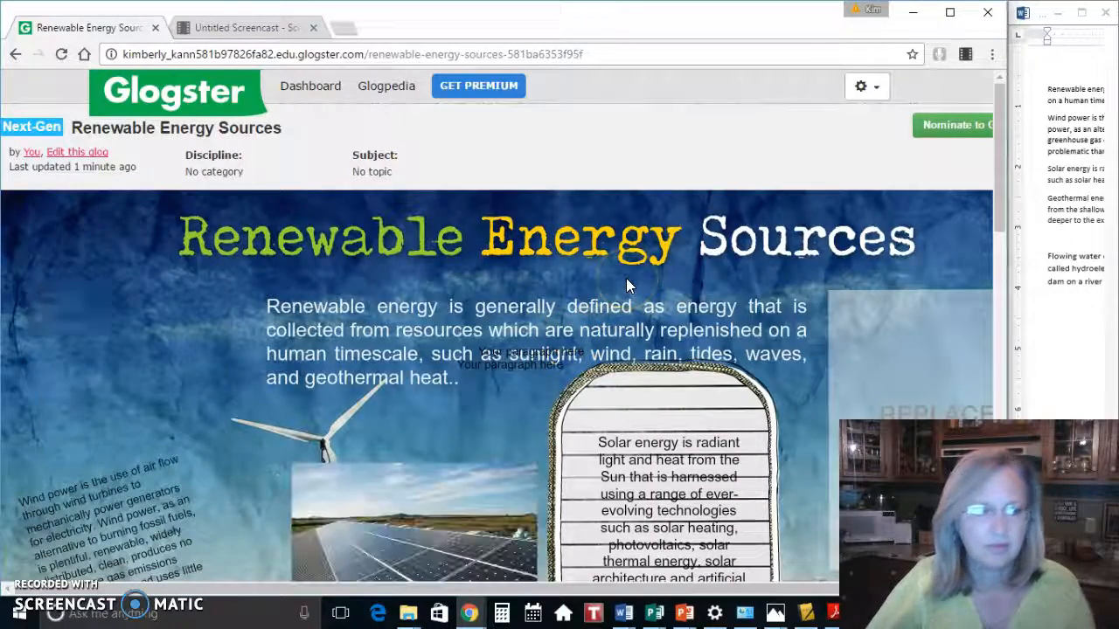
key("ctrl+minus")
key("ctrl+minus")
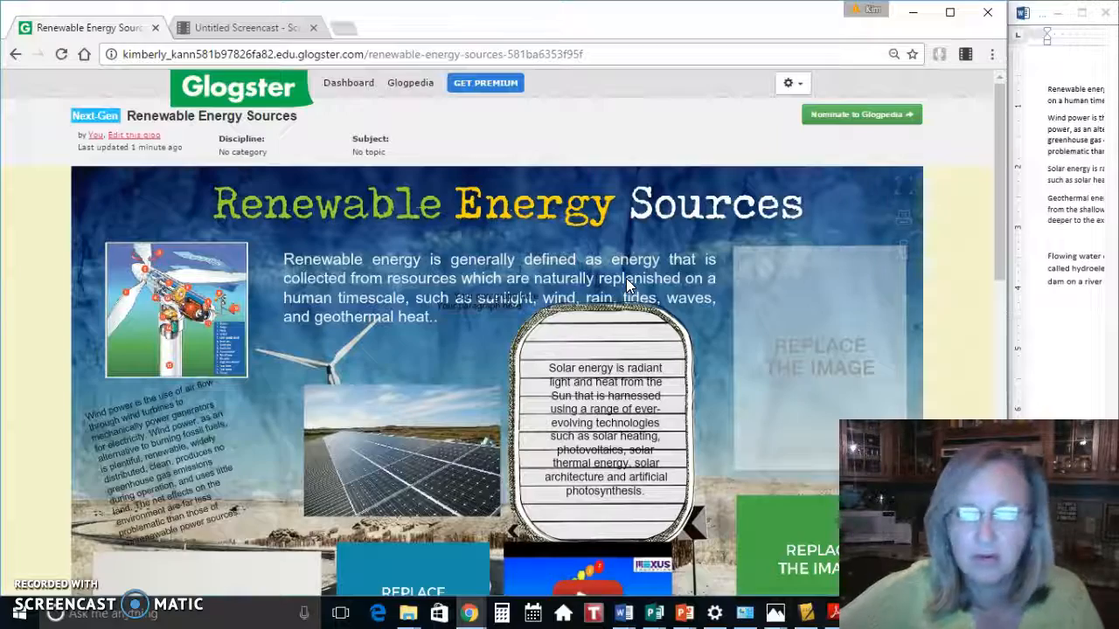
Set the page zoom to 67% to view the full width of the Renewable Energy Sources poster
key("ctrl+minus")
key("ctrl+minus")
key("ctrl+minus")
key("ctrl+minus")
key("ctrl+minus")
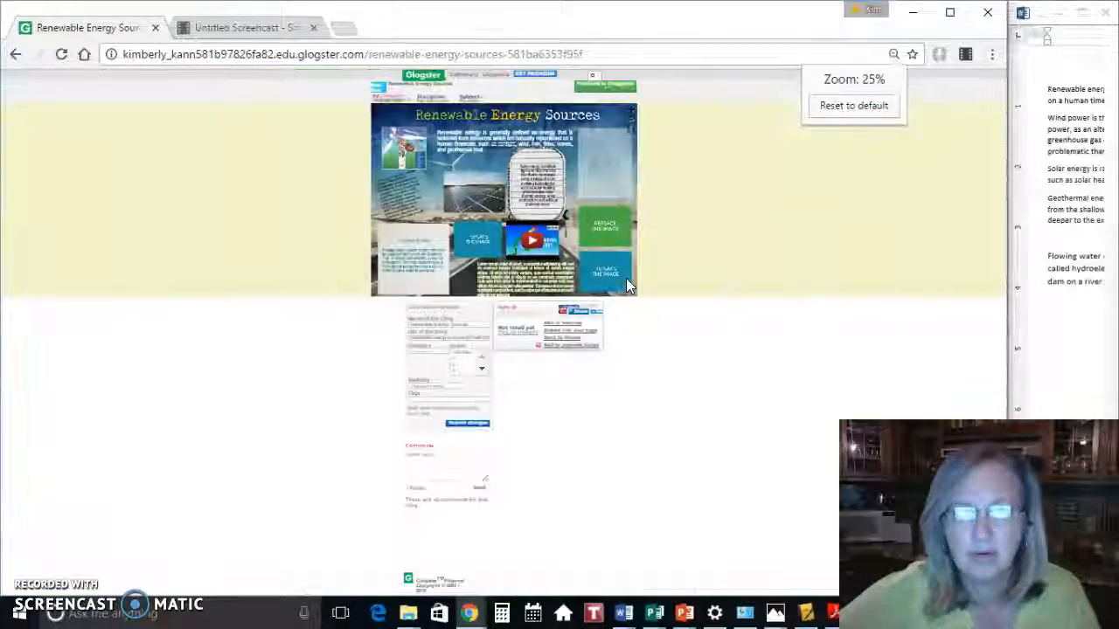
key("ctrl+plus")
key("ctrl+plus")
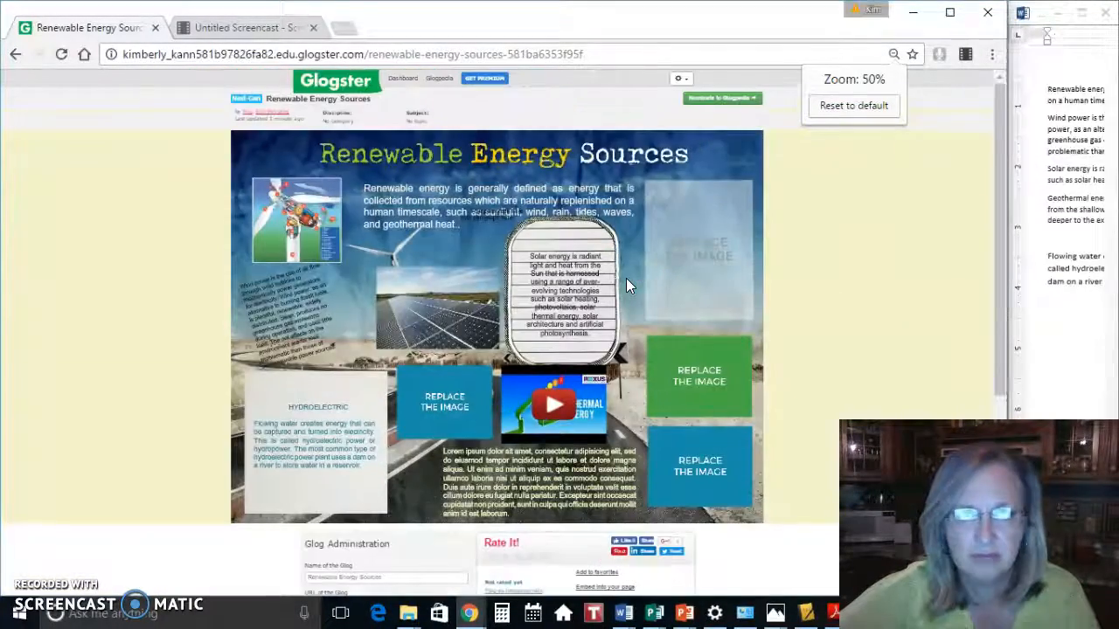
key("ctrl+plus")
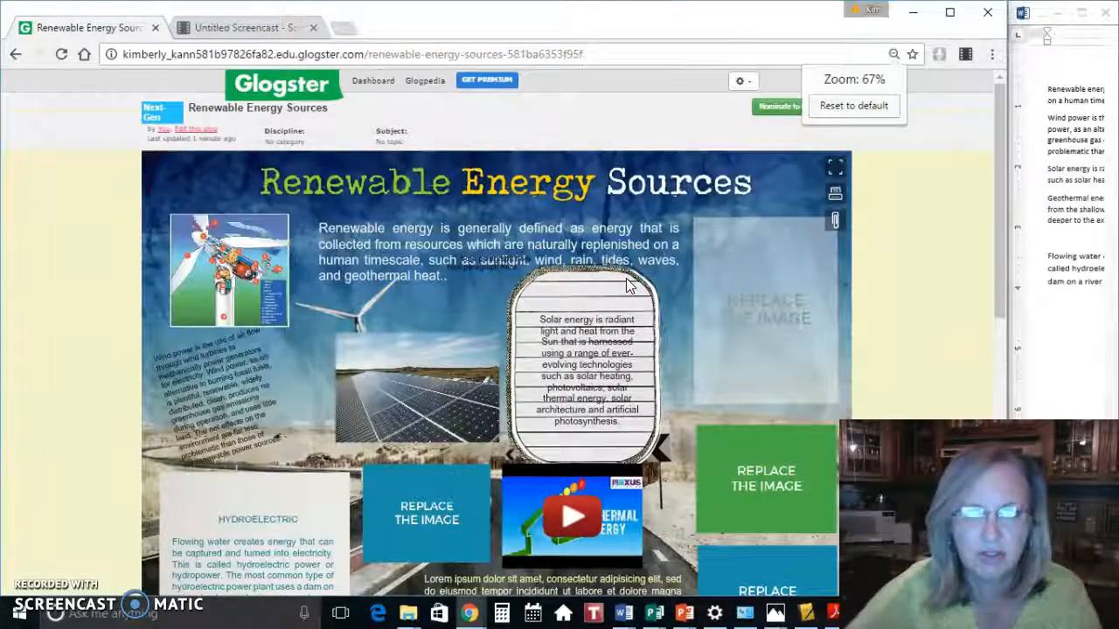
Test playback of the geothermal energy video embedded in the poster's lower half
left_click_drag(999, 162, 995, 201)
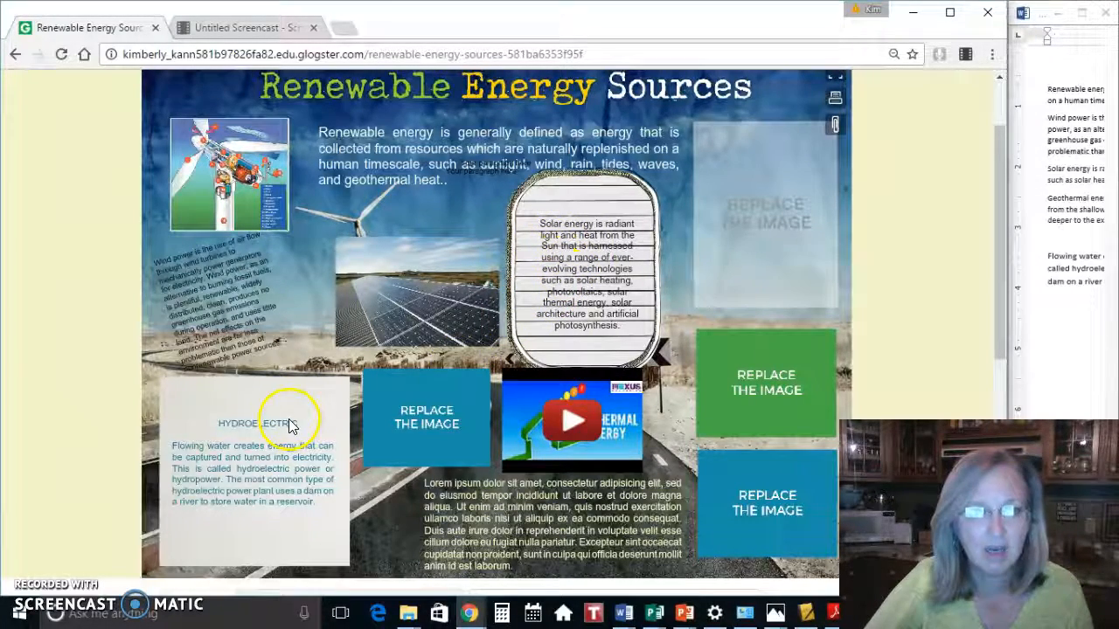
left_click(566, 427)
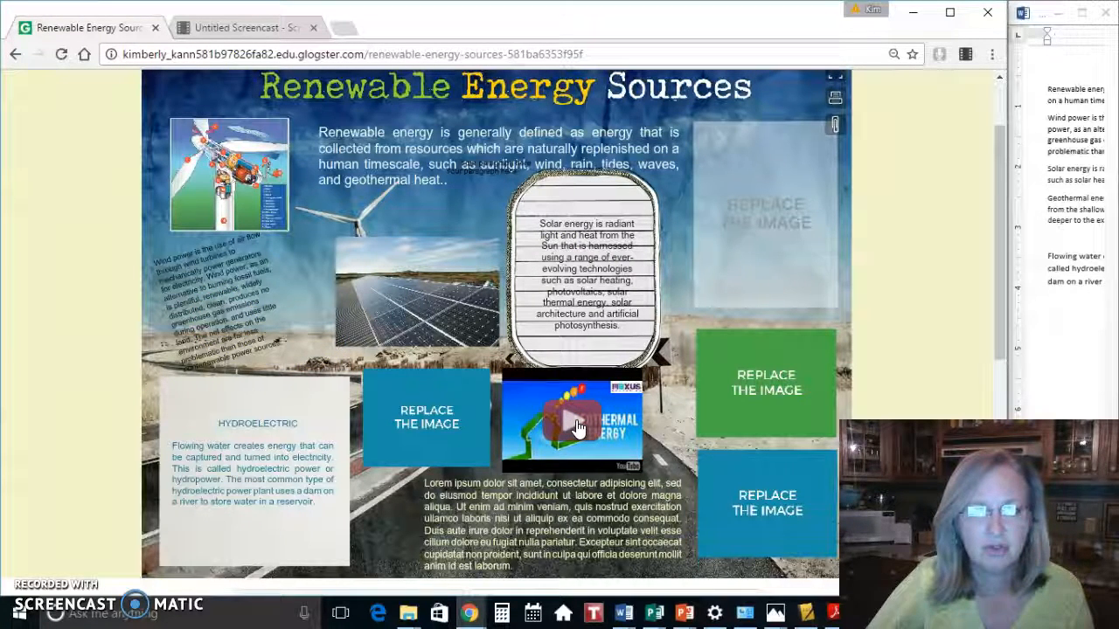
left_click(614, 387)
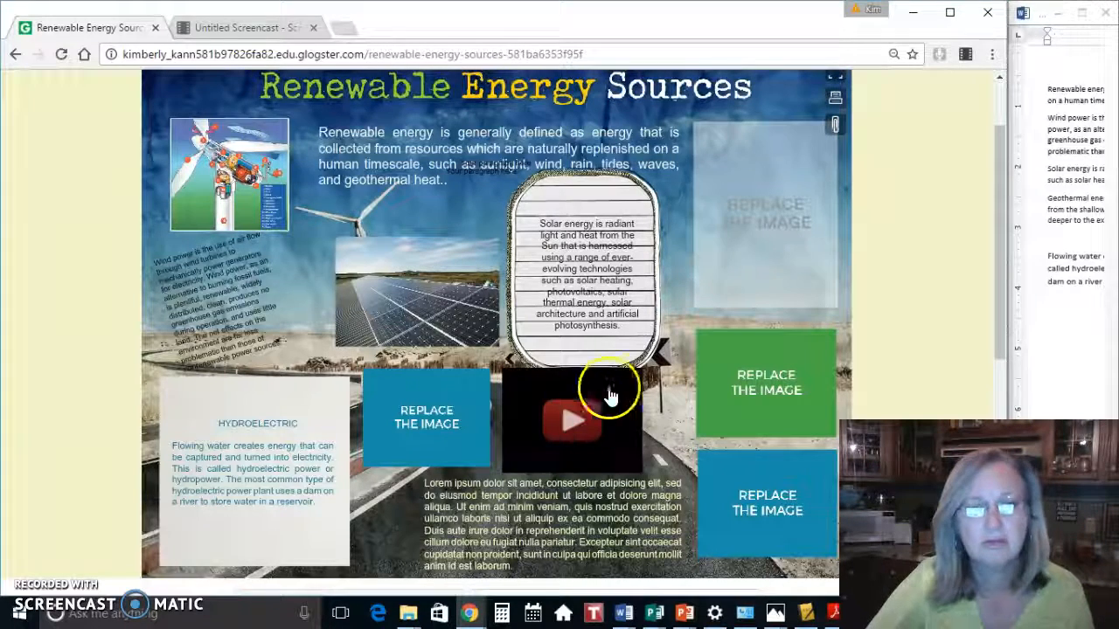